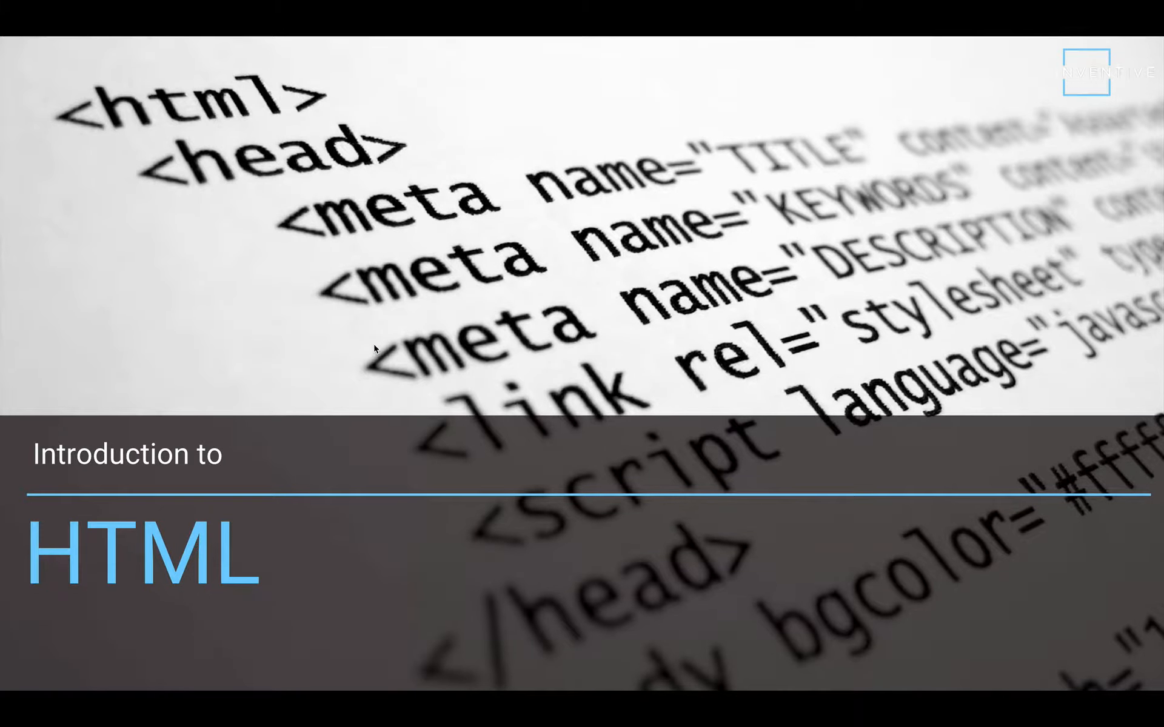
Advance the presentation from the title slide to the 'What is HTML?' slide.
left_click(374, 347)
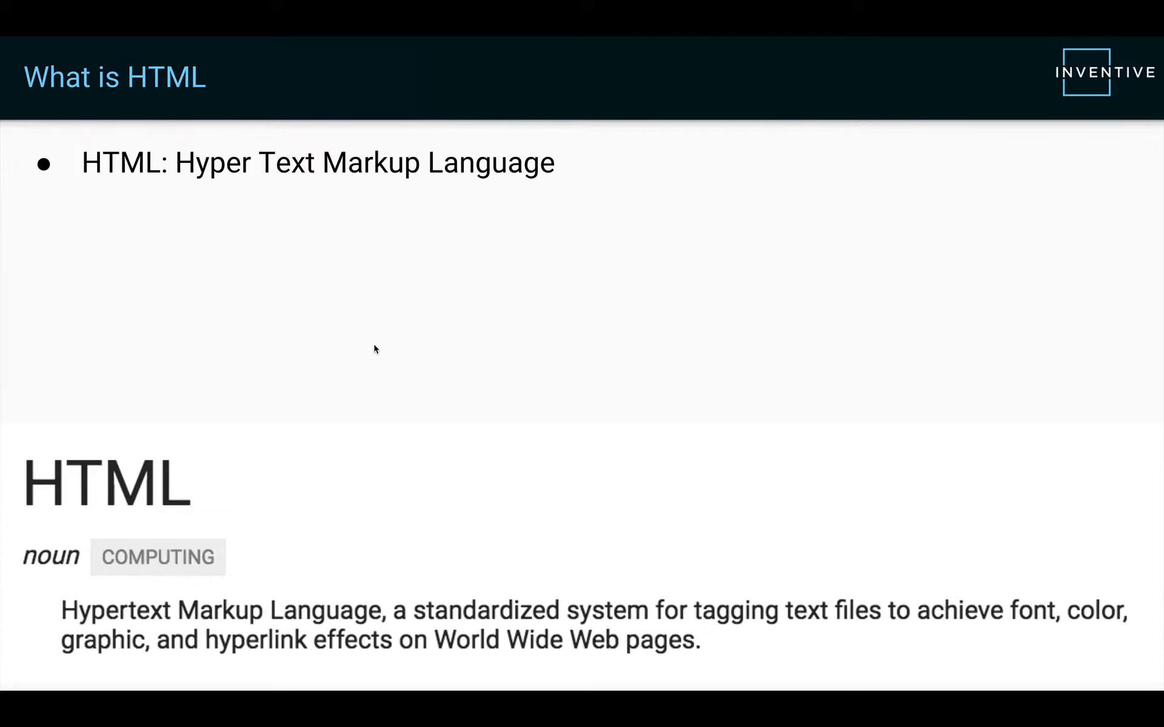
Advance to the 'An example: HTML' slide showing the rendered sample web page.
key("Right")
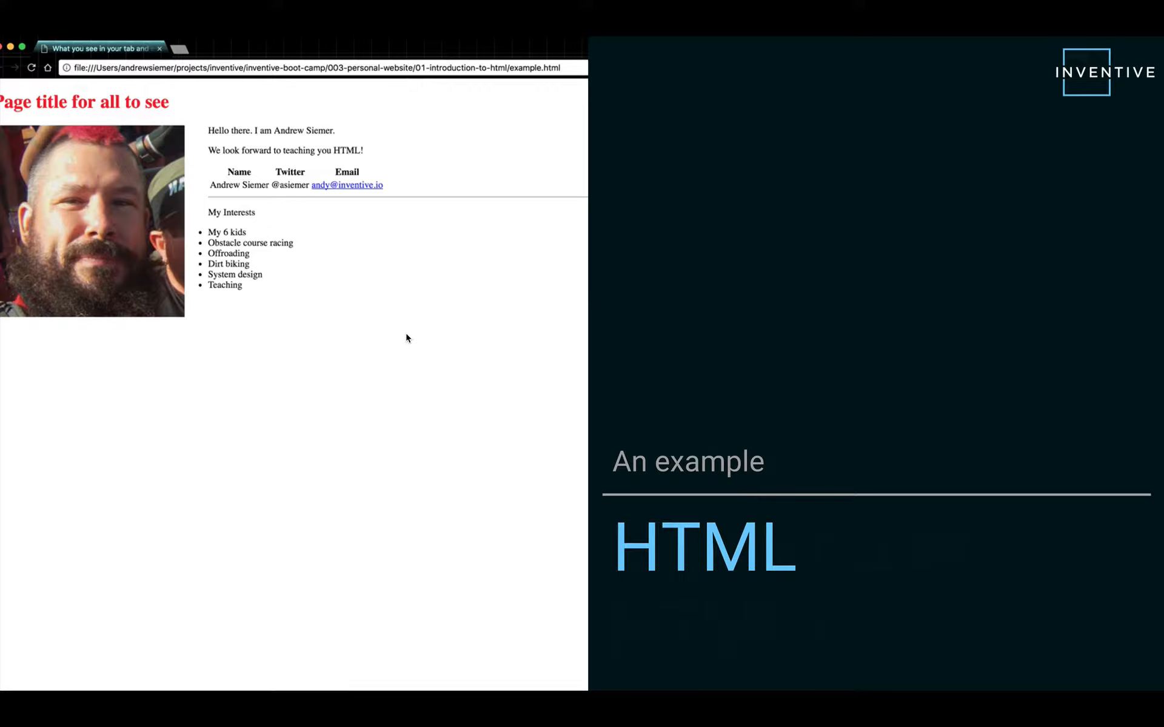
Flip between the example page's source code and its rendered view, then move to 'The HTML document' slide.
key("super+Tab")
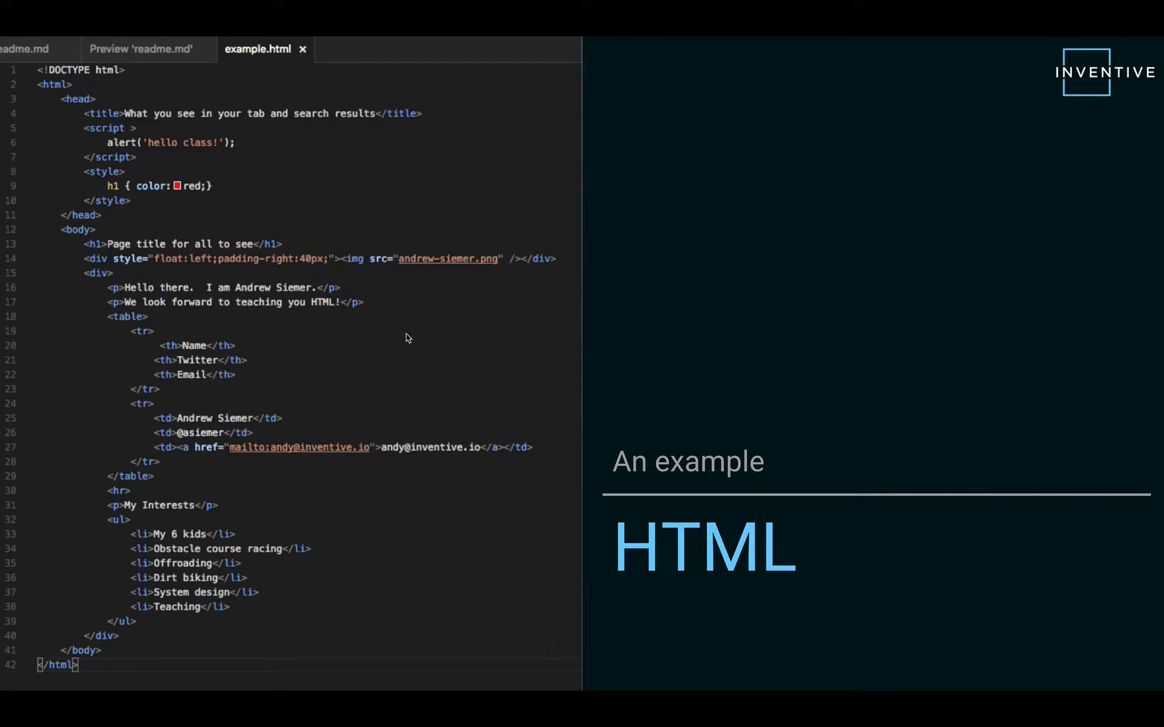
key("super+Tab")
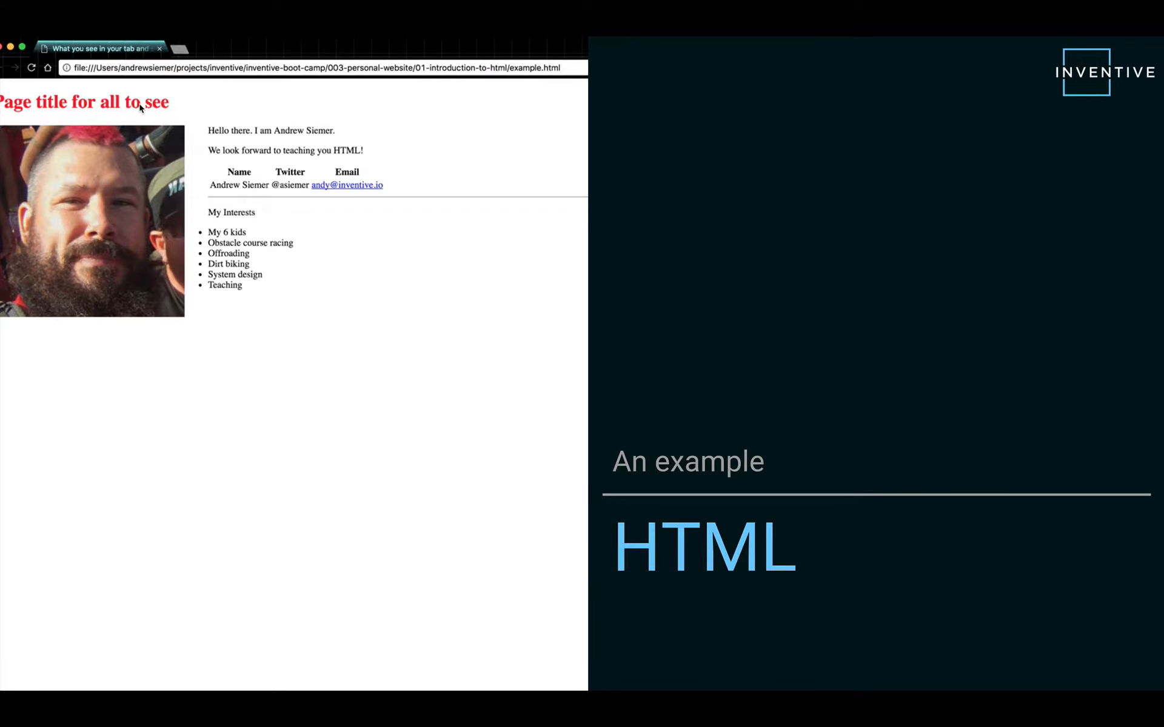
key("super+Tab")
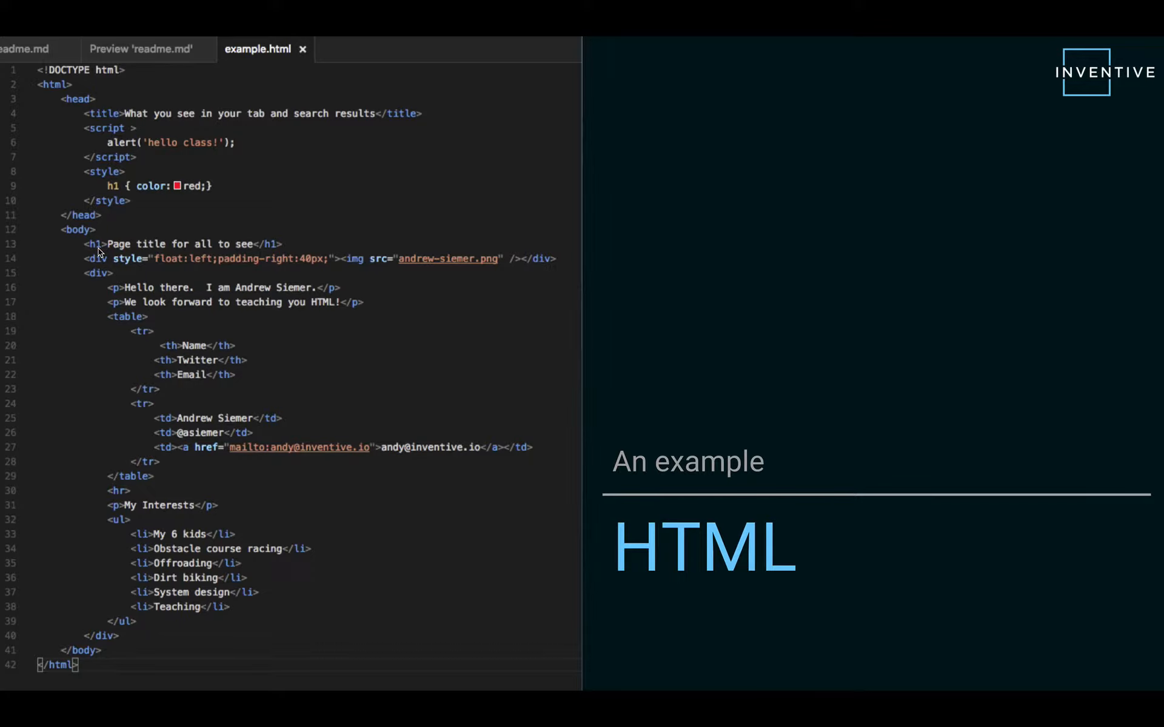
key("super+Tab")
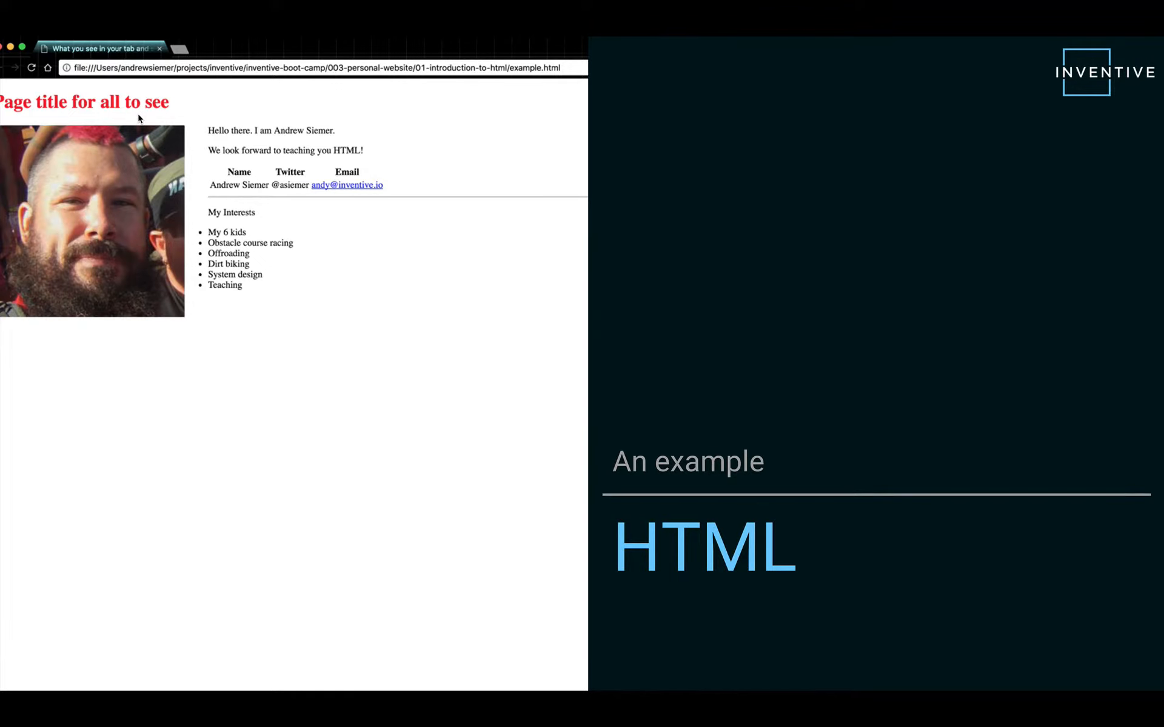
key("super+Tab")
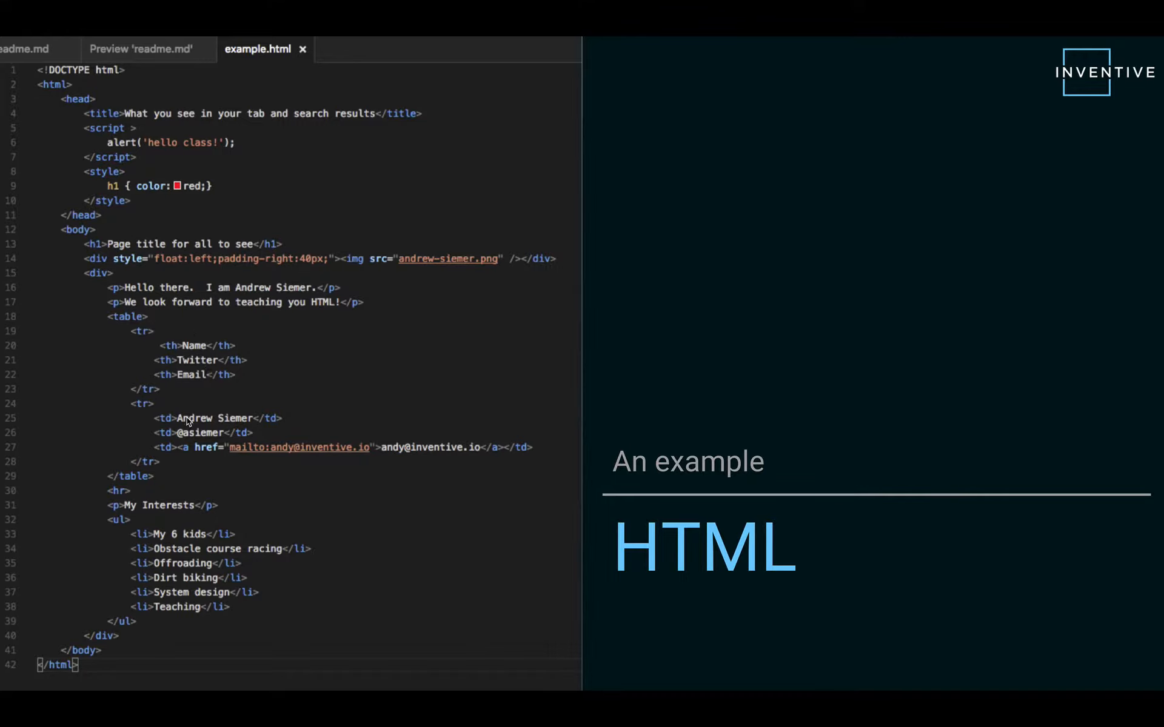
key("super+Tab")
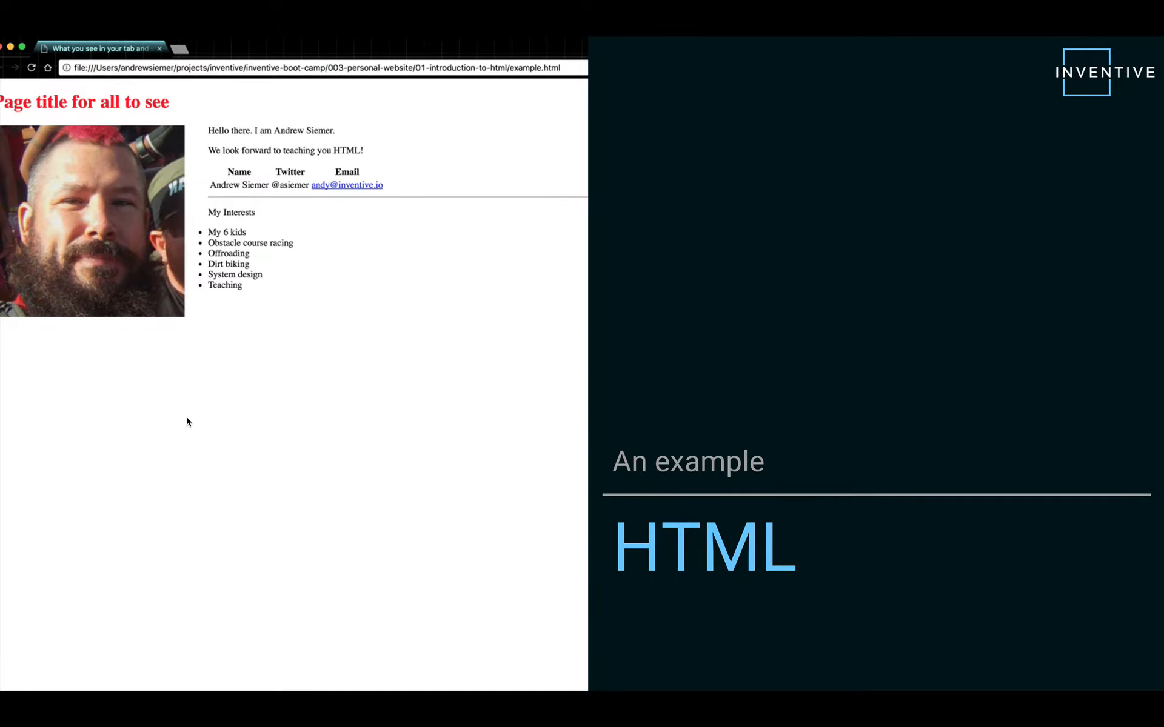
key("super+Tab")
key("Right")
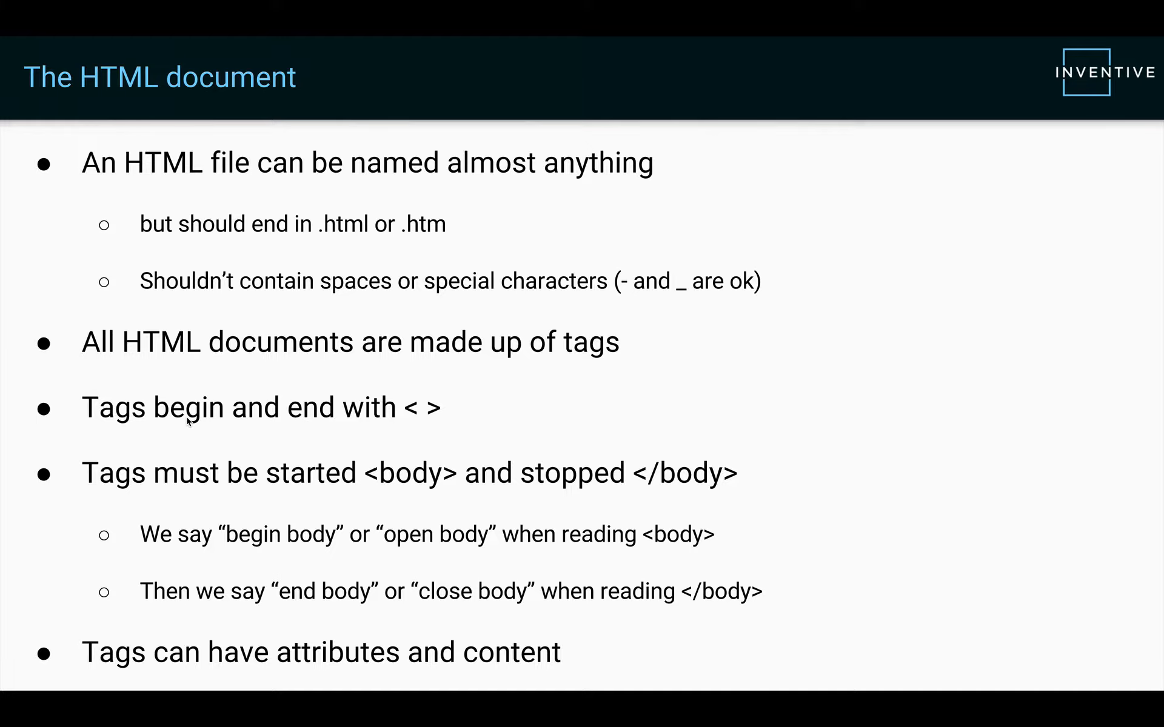
Navigate to the annotated example code slide marking the tag, attribute, content and end tag.
key("Right")
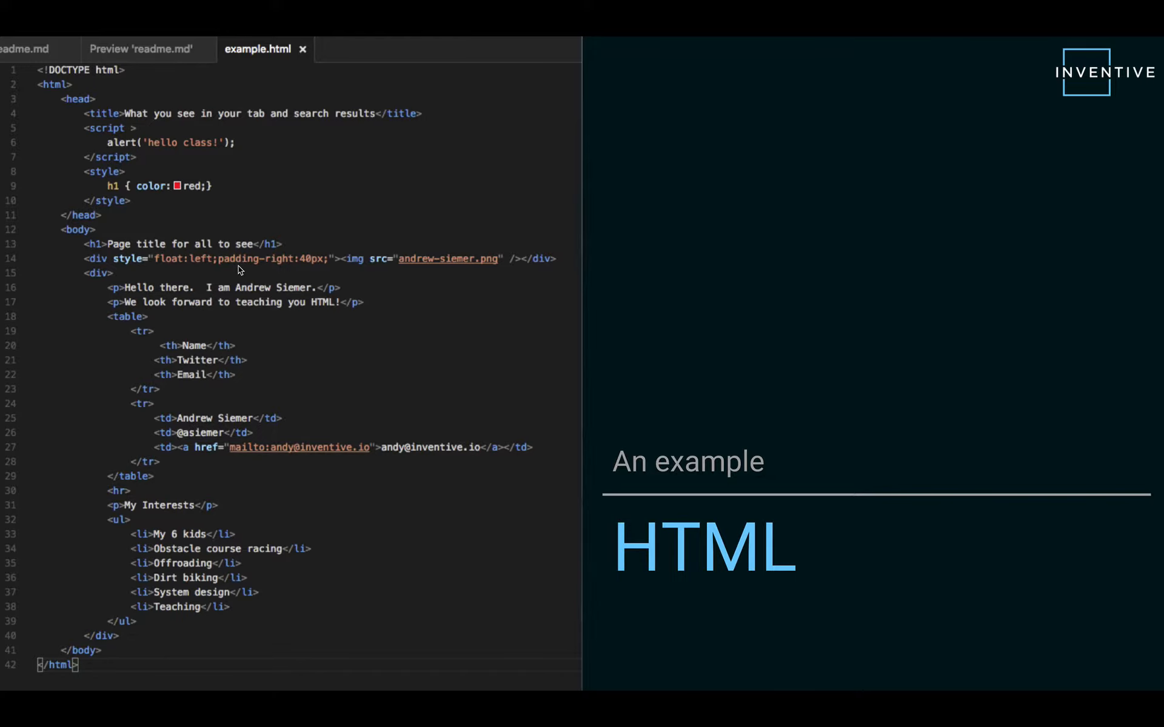
key("Right")
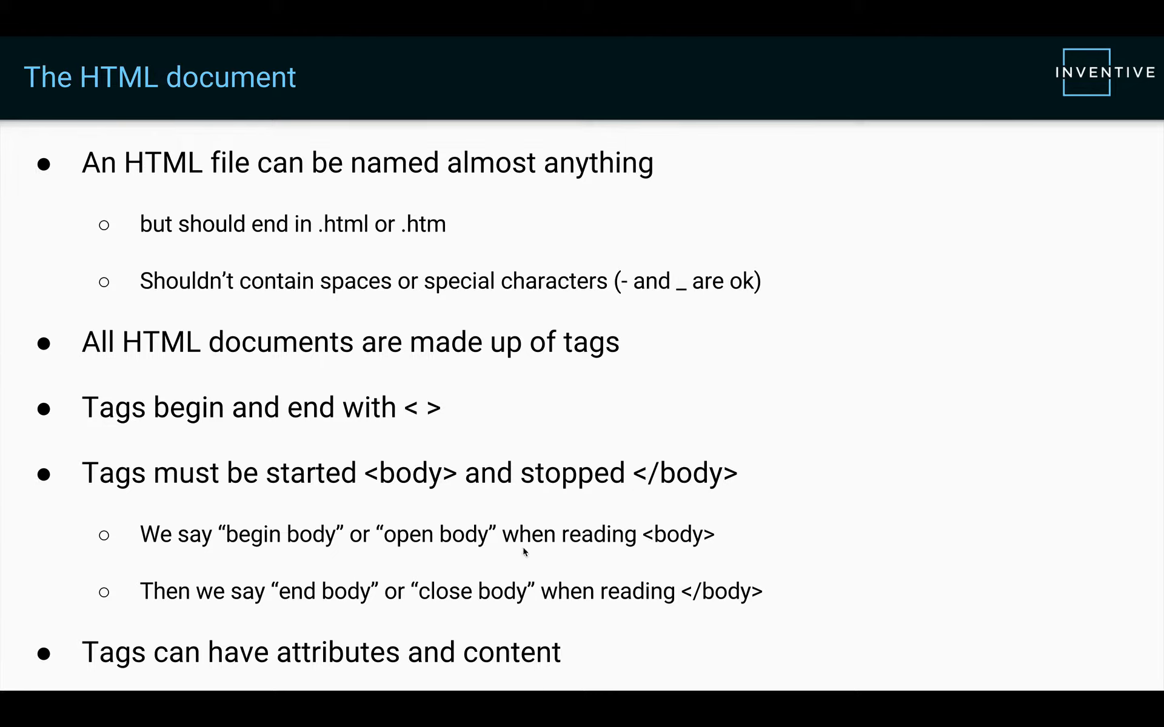
left_click(320, 599)
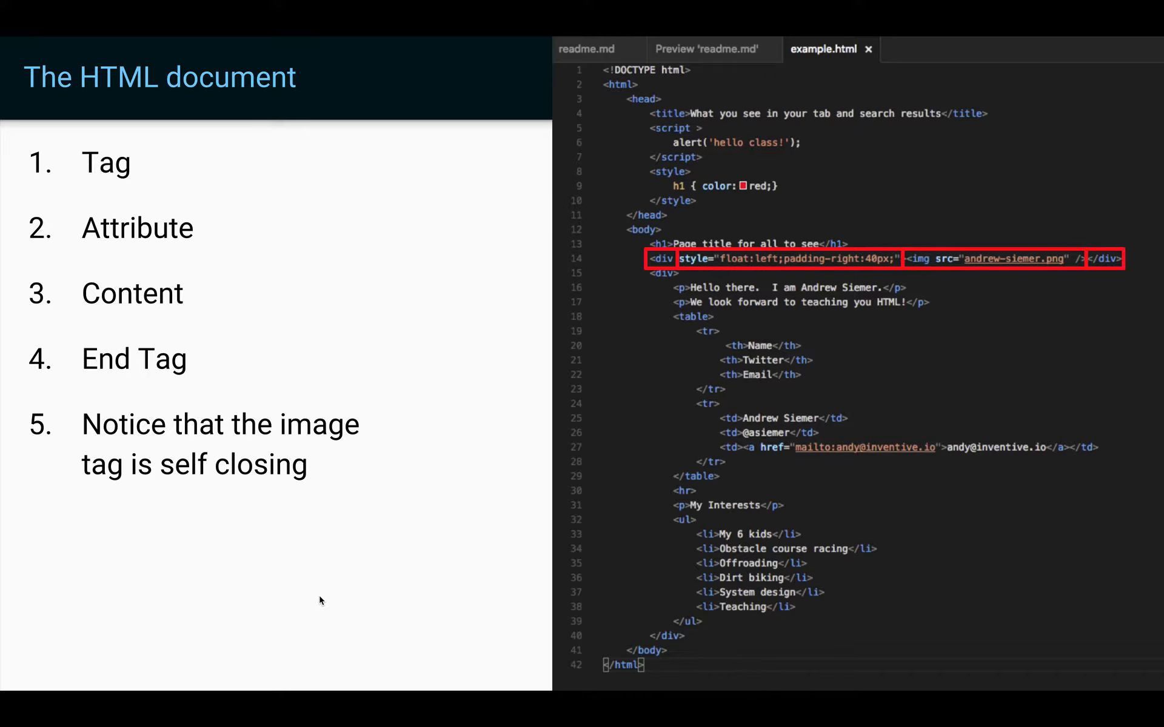
Review the bullet list and annotated code slides before moving toward the Instructor Demo slide.
key("Left")
left_click(319, 599)
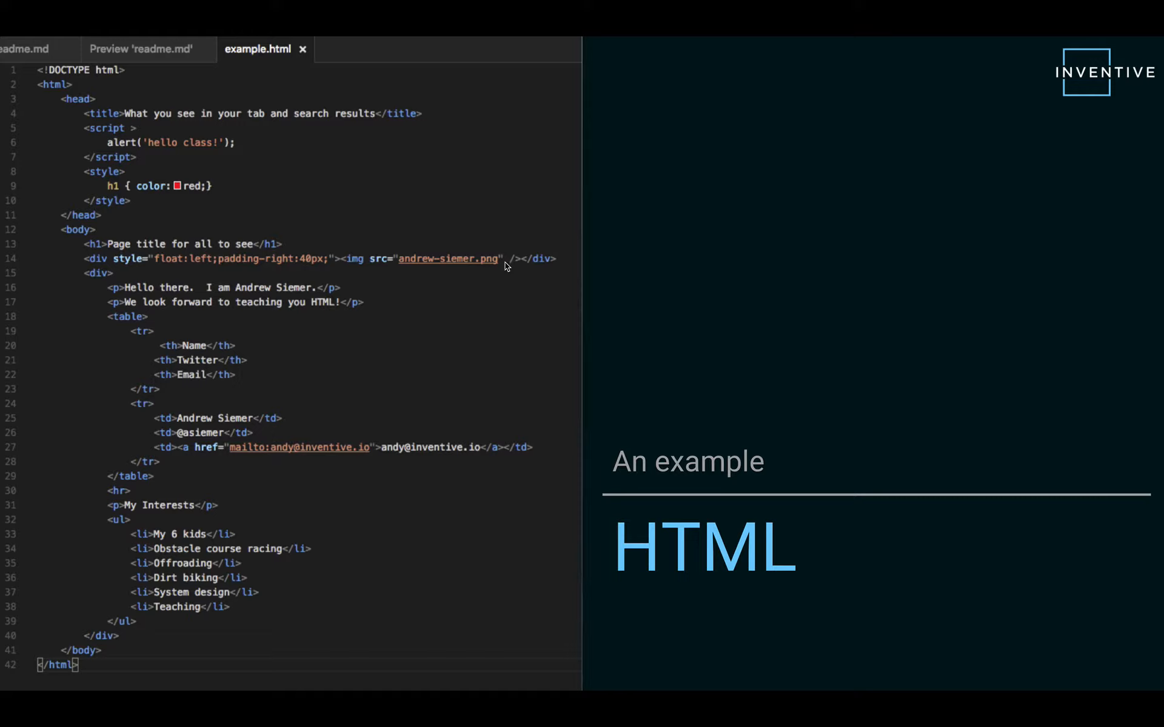
key("Right")
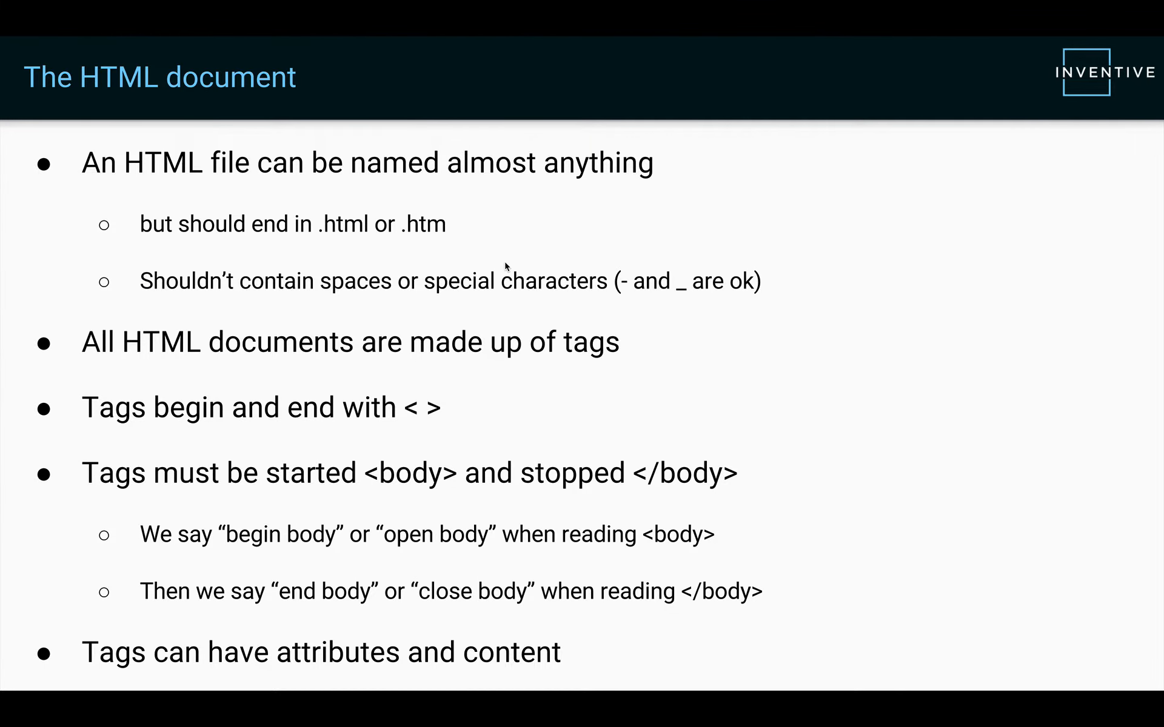
mouse_move(356, 639)
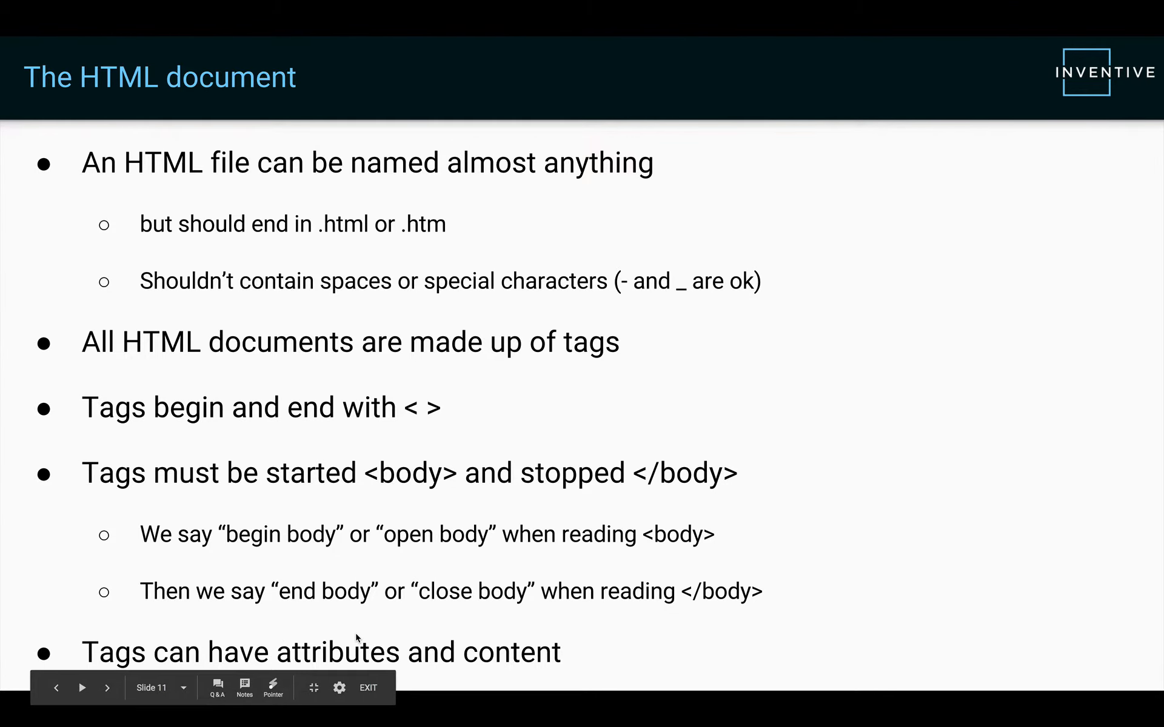
key("Left")
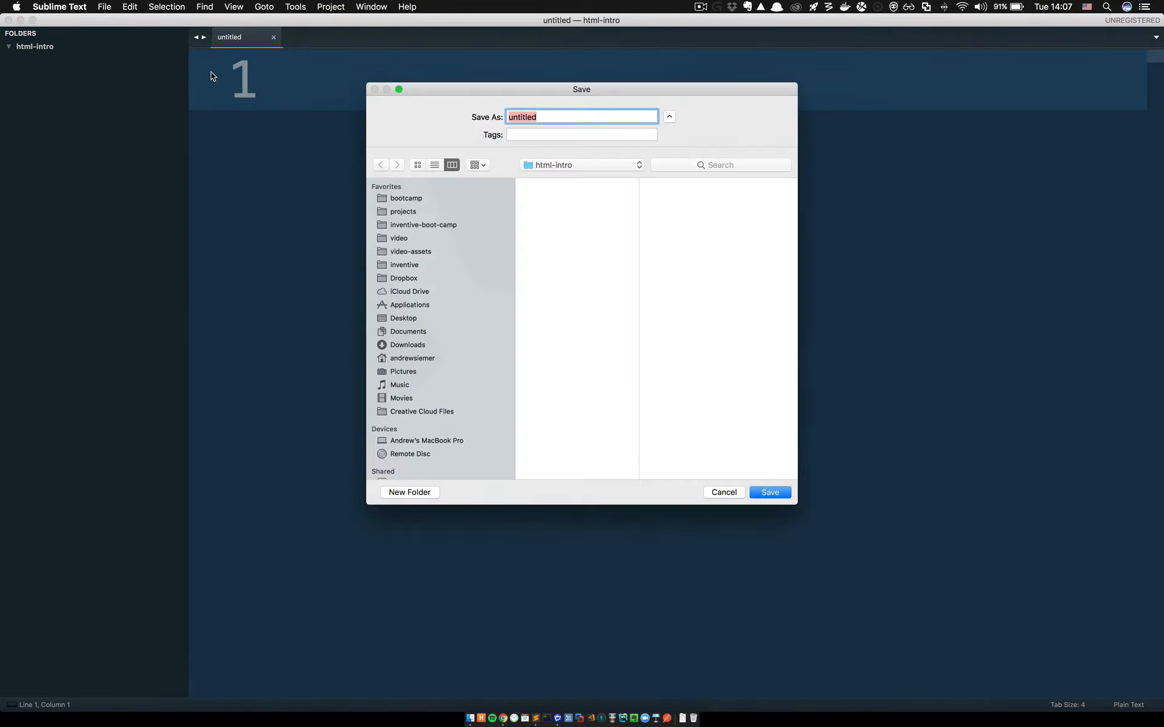
type("i")
type("ndex.ht")
type("ml")
Save the new empty file as index.html in the html-intro folder.
left_click(768, 492)
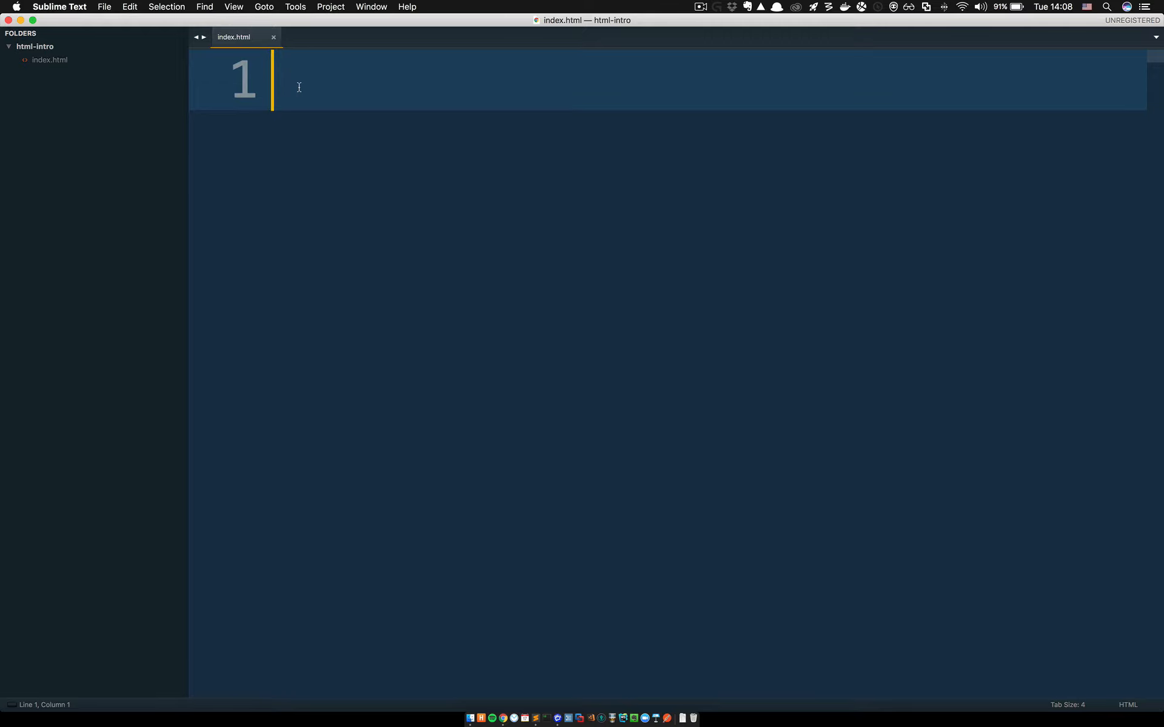
type("<")
type("html></html>")
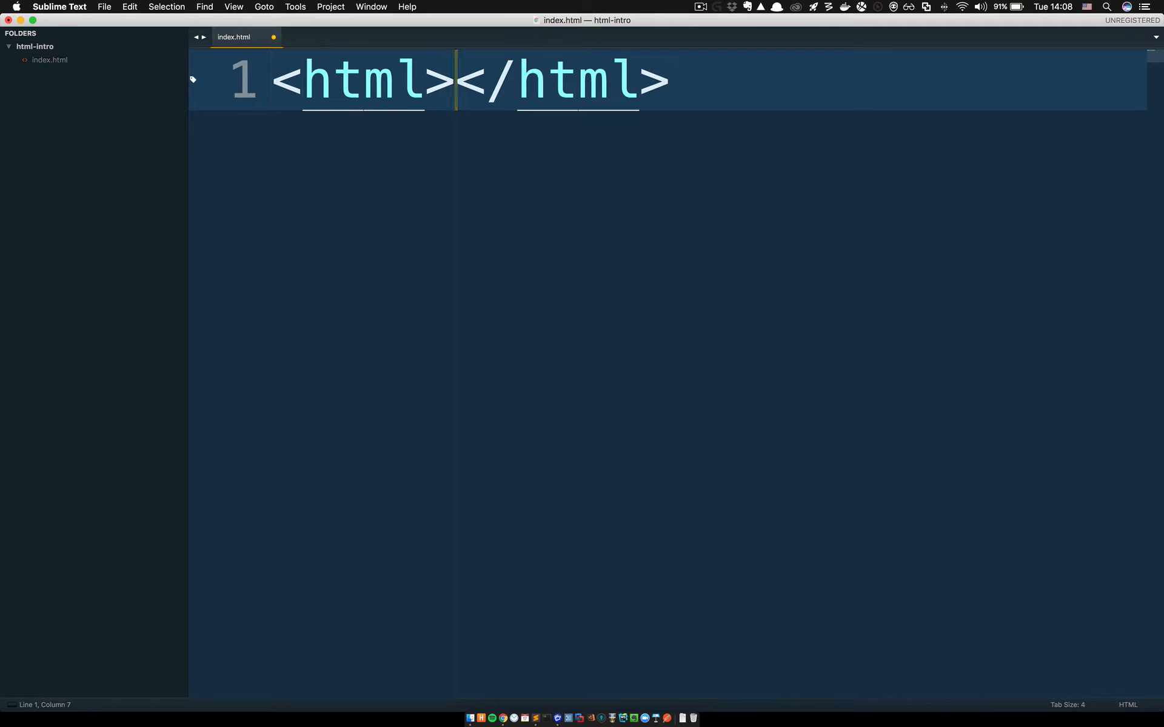
Build the HTML skeleton with head containing the 'Hello world!' title and a body ready for the h1 heading.
key("Return")
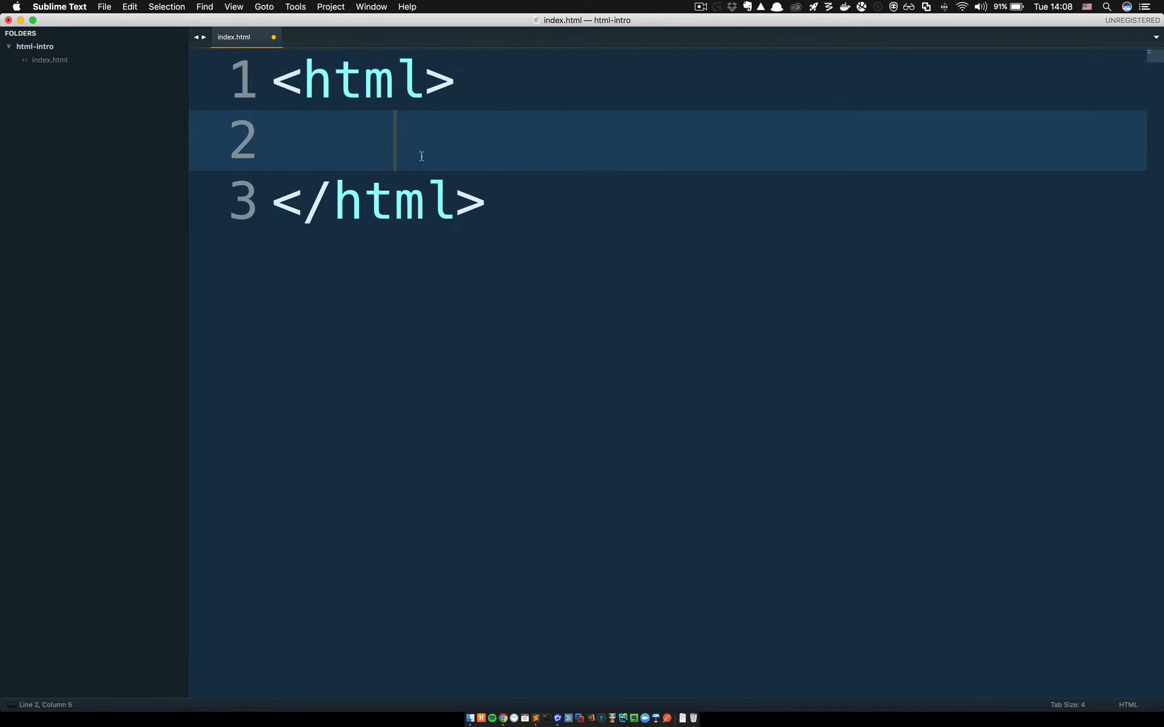
type("<")
type("head")
key("Tab")
key("Return")
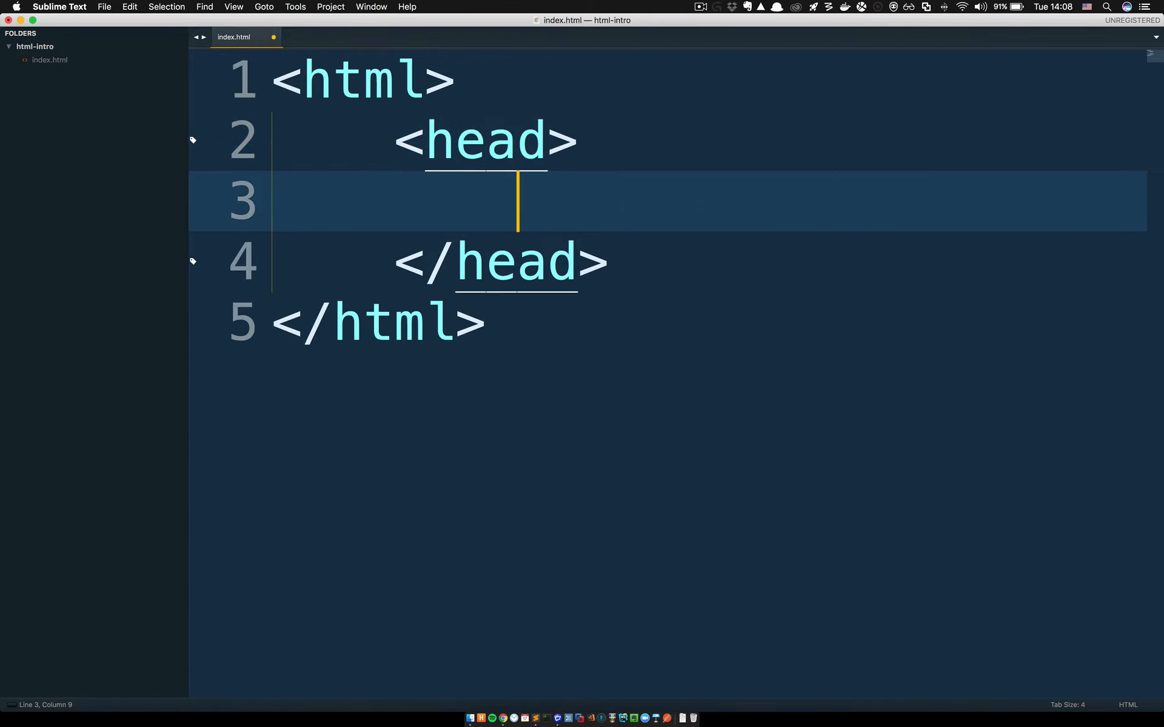
type("<title>")
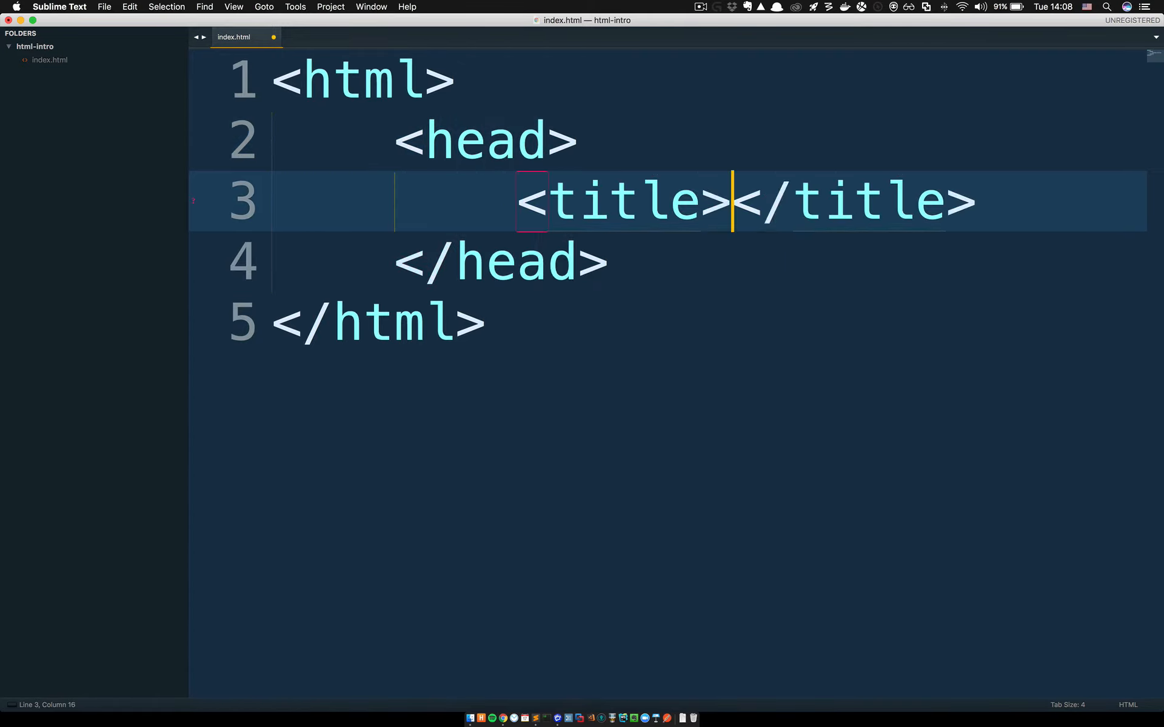
type("Hello")
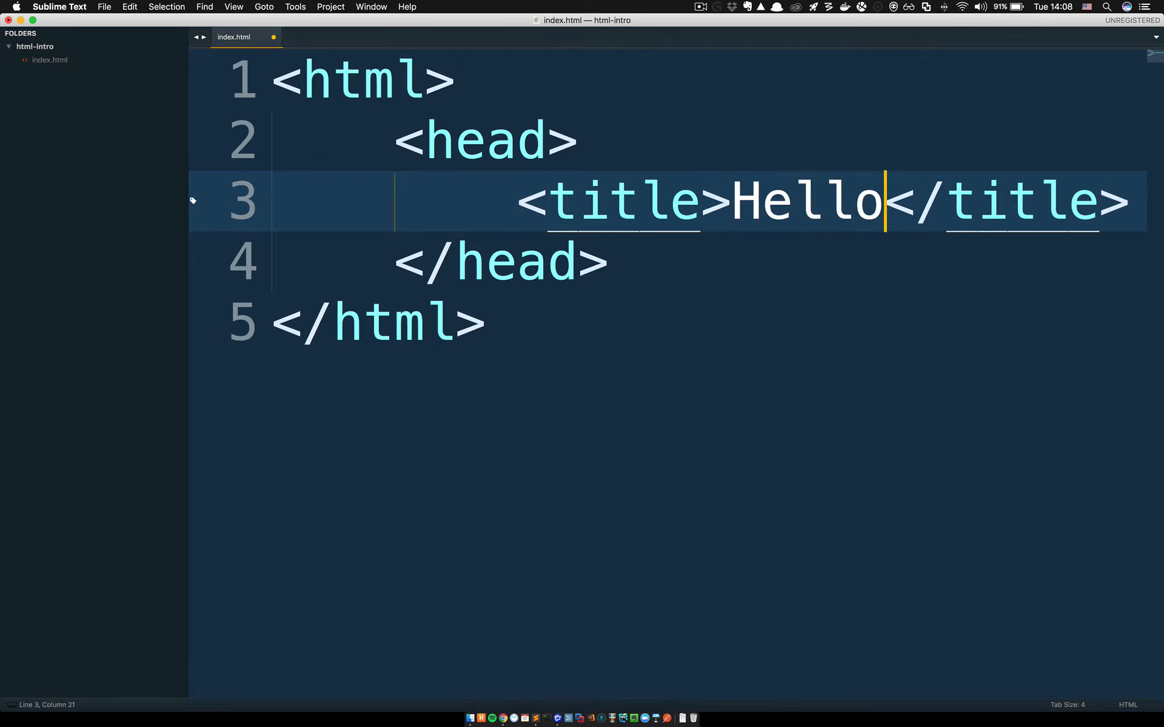
type(" world!")
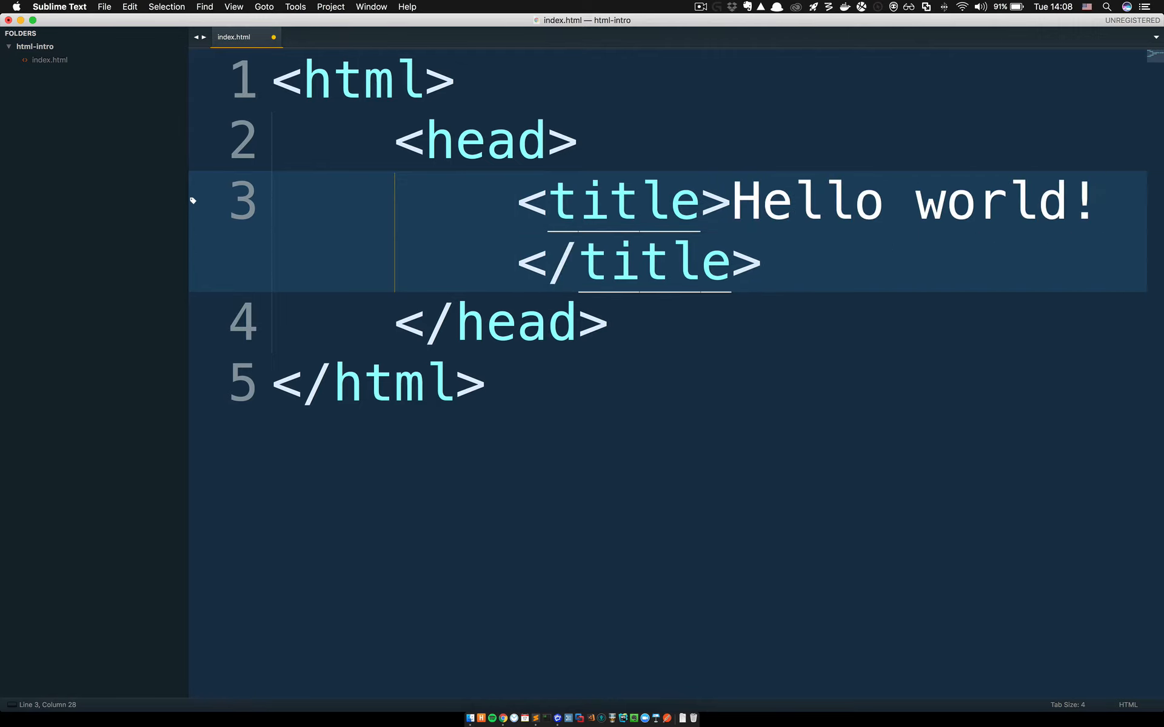
key("super+minus")
key("super+minus")
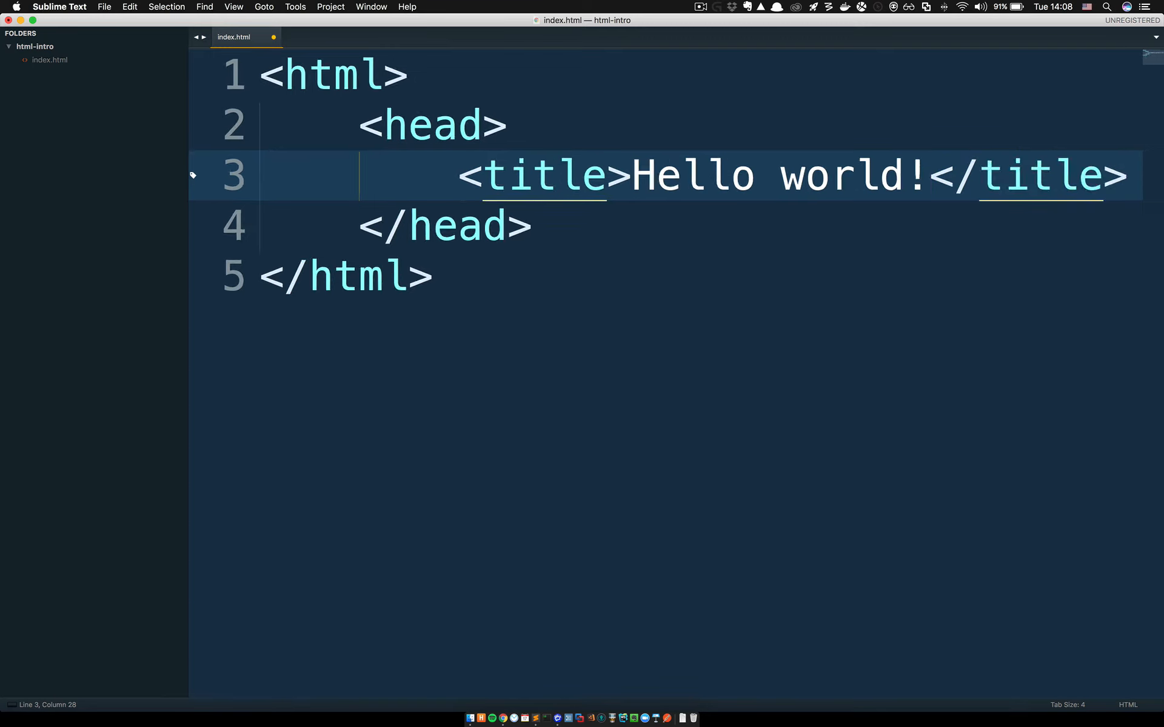
key("super+minus")
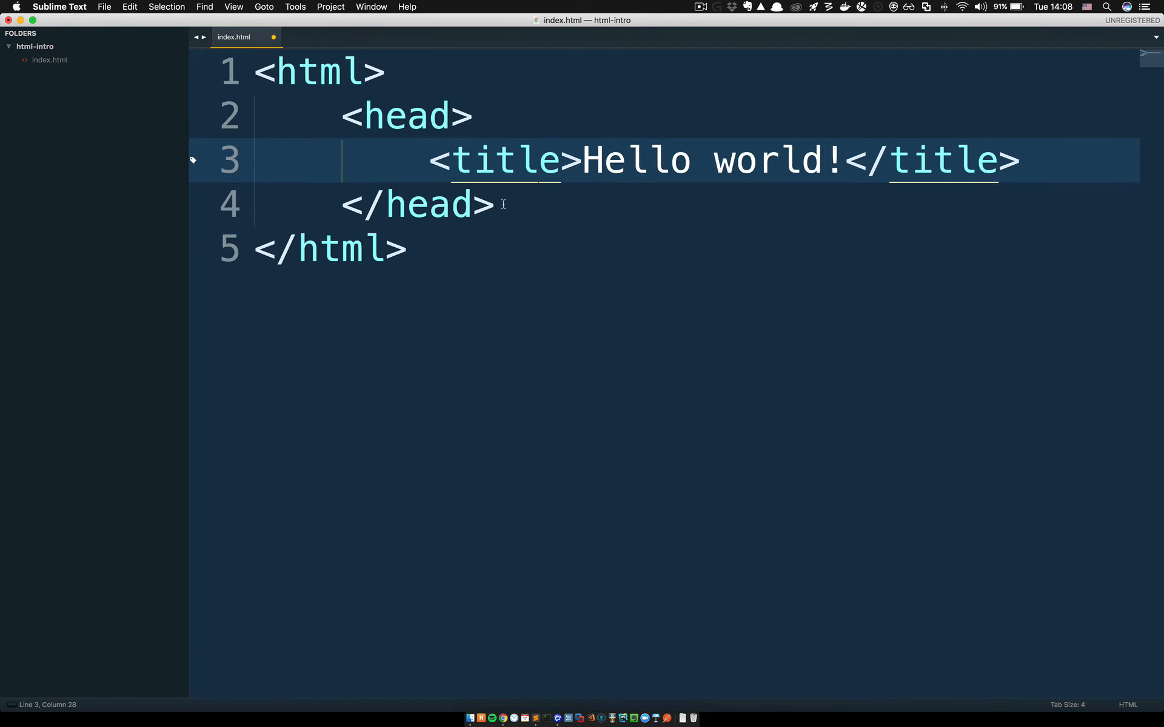
left_click(503, 205)
key("Return")
type("<bo")
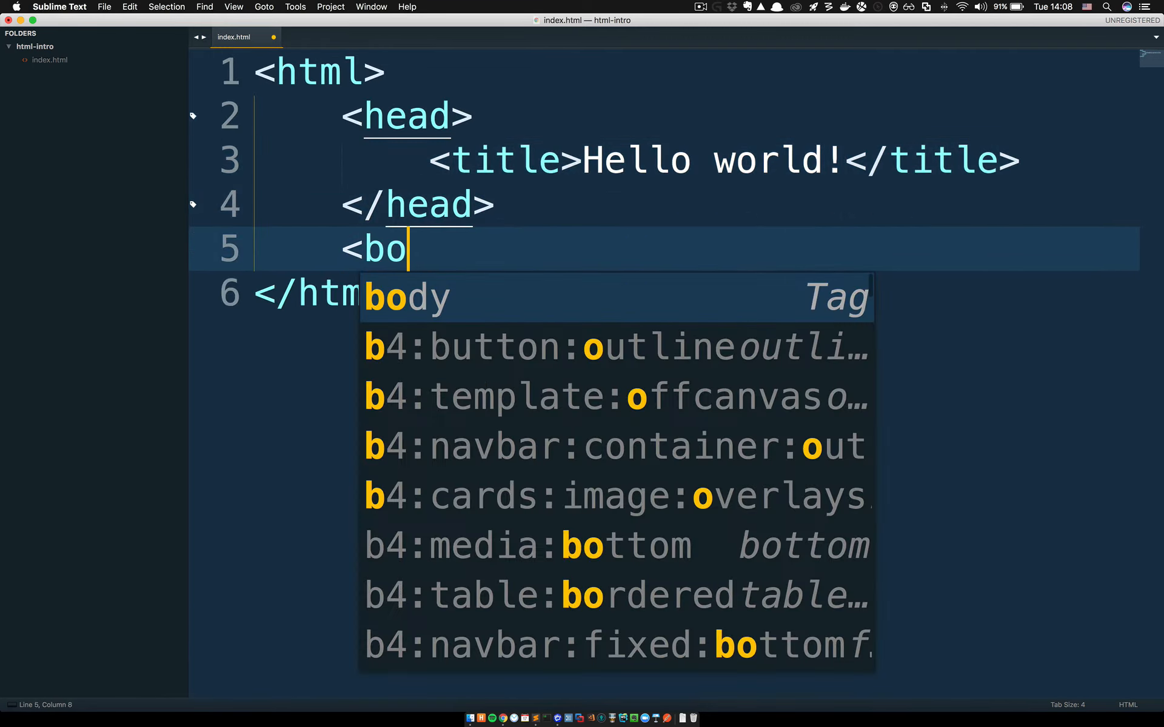
type("dy>")
key("Return")
type("<")
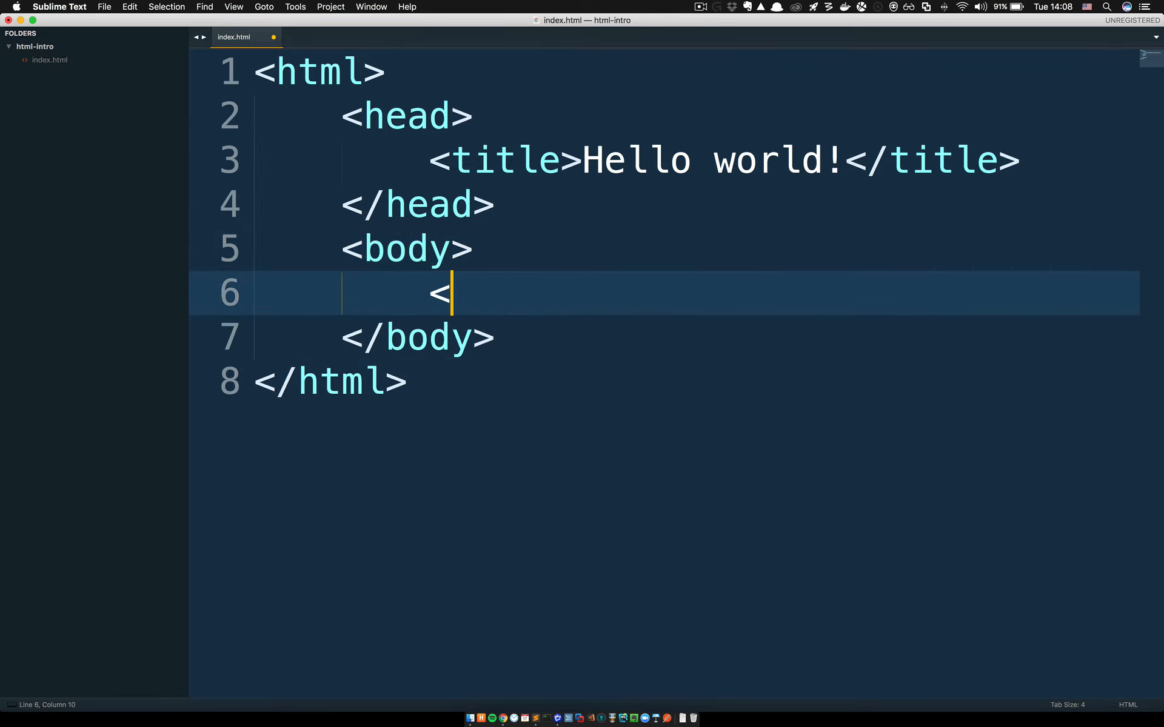
type("h1")
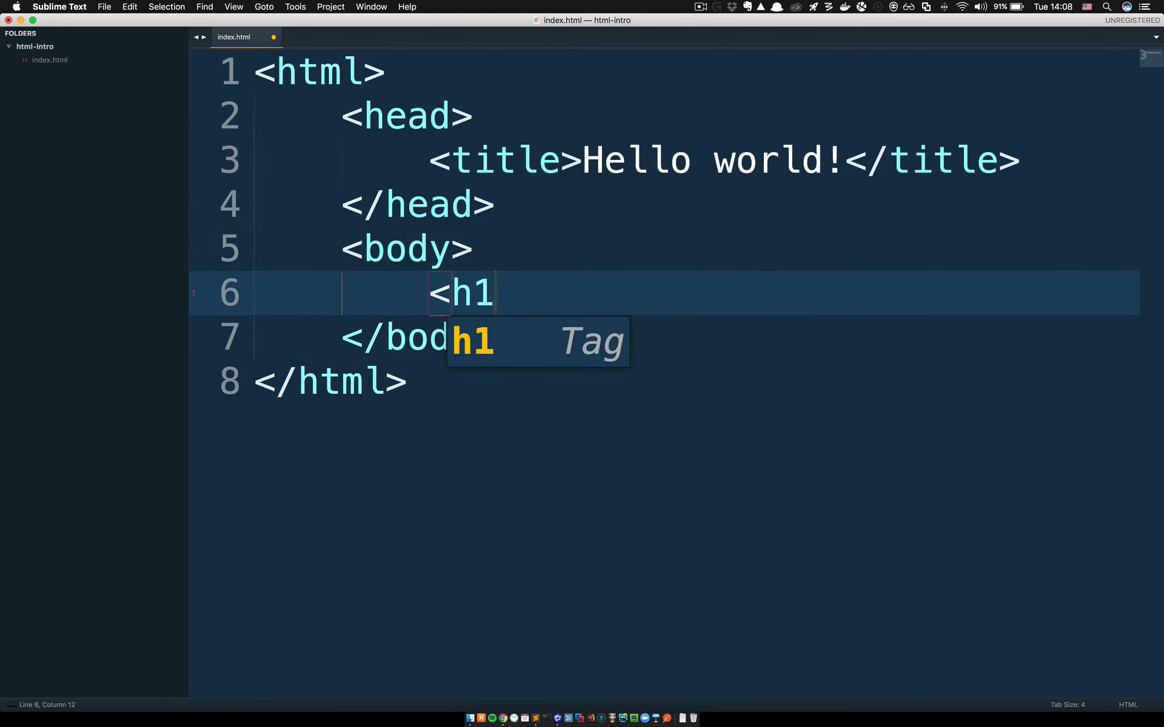
type(">Hell")
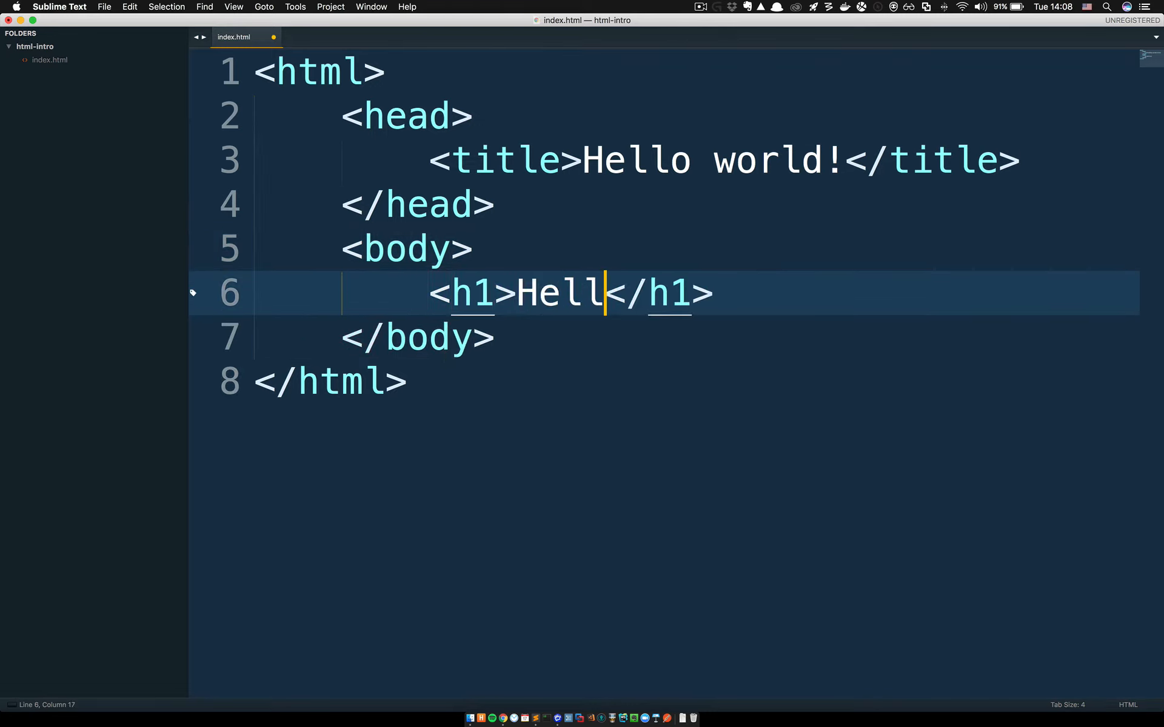
type("o world!")
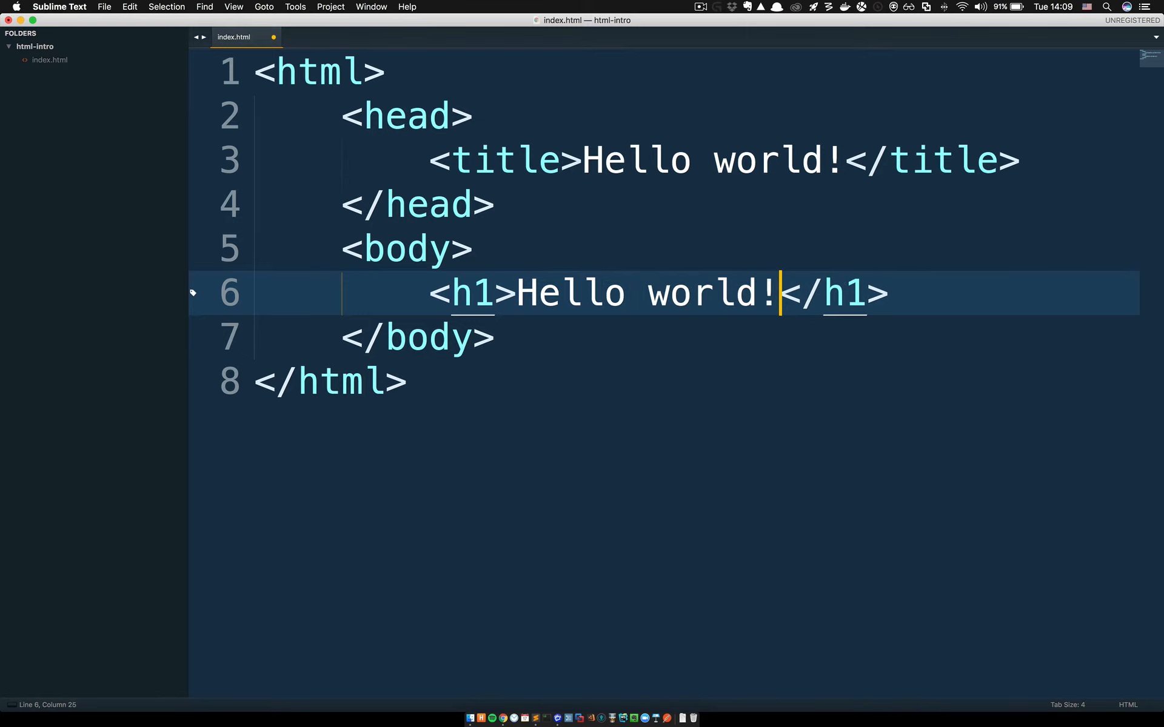
Save index.html, close the Hello world! preview tab in Chrome and return to Sublime Text.
key("super+s")
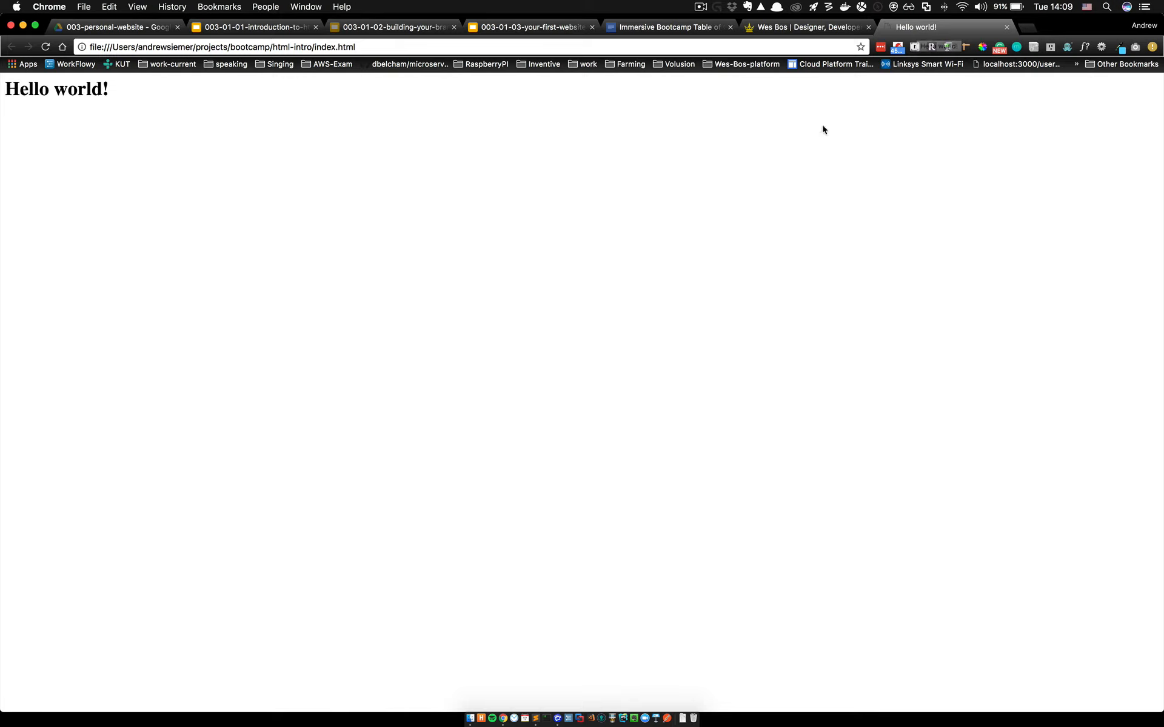
left_click(1006, 28)
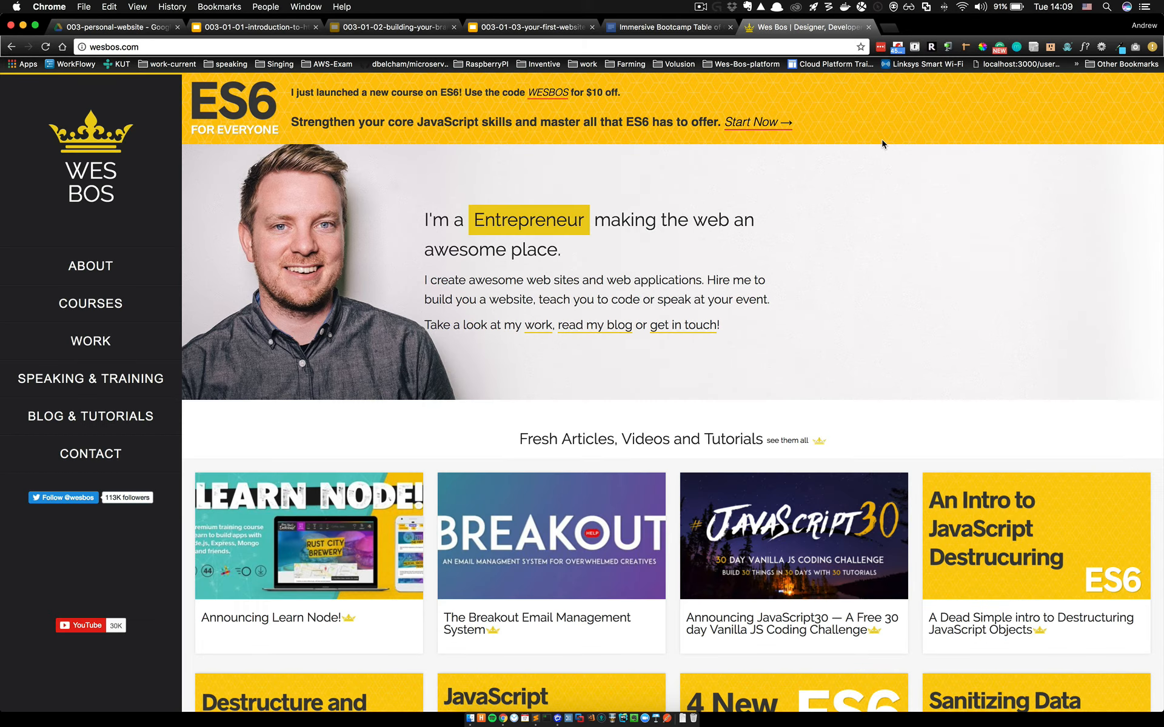
key("super+Tab")
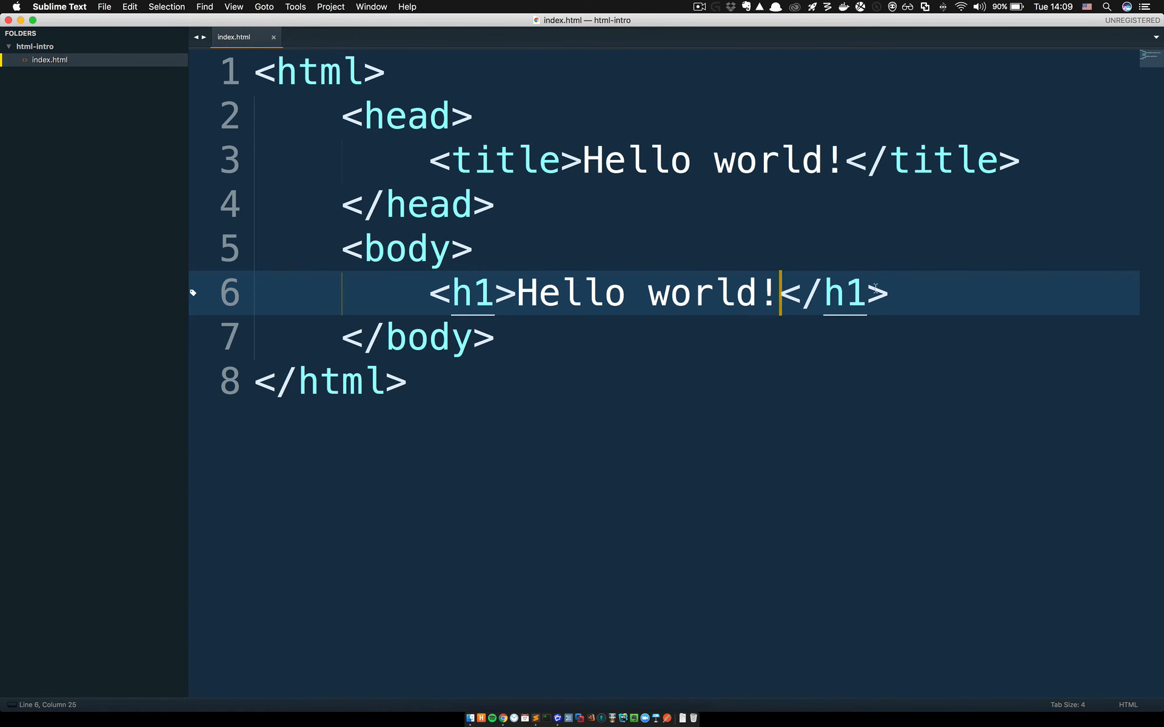
Add a ul with li 'First item' and li 'Second item' below the h1 and save the file.
left_click(908, 284)
key("Return")
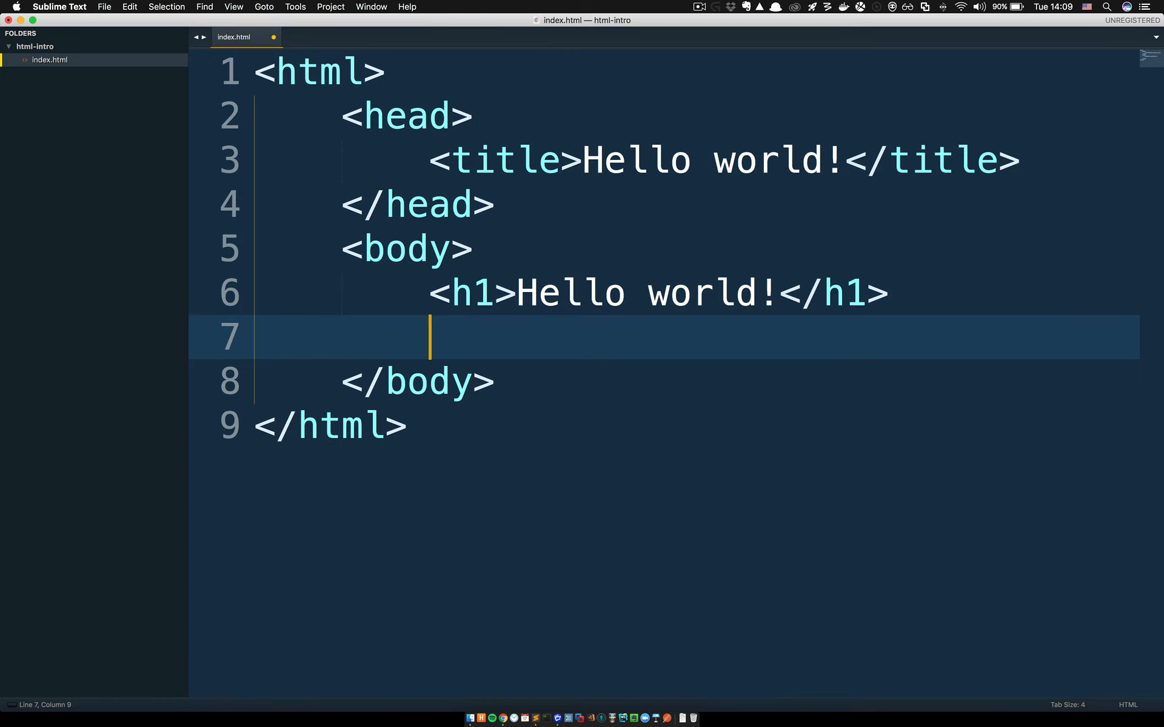
type("<")
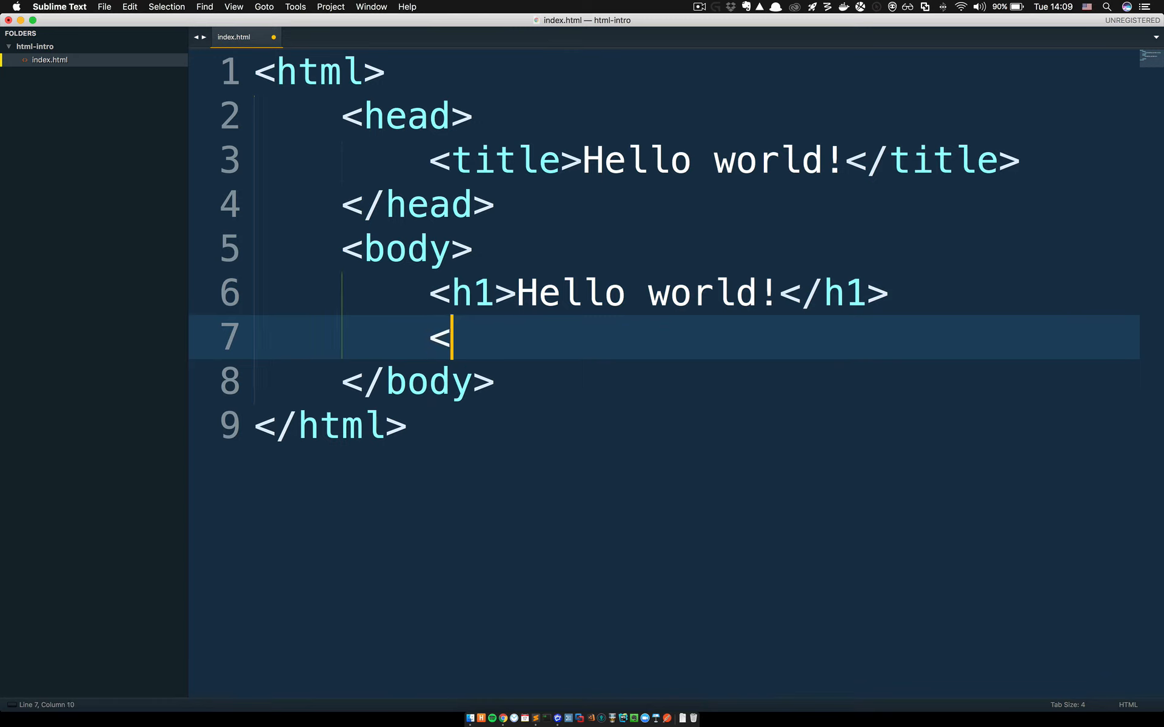
type("ul")
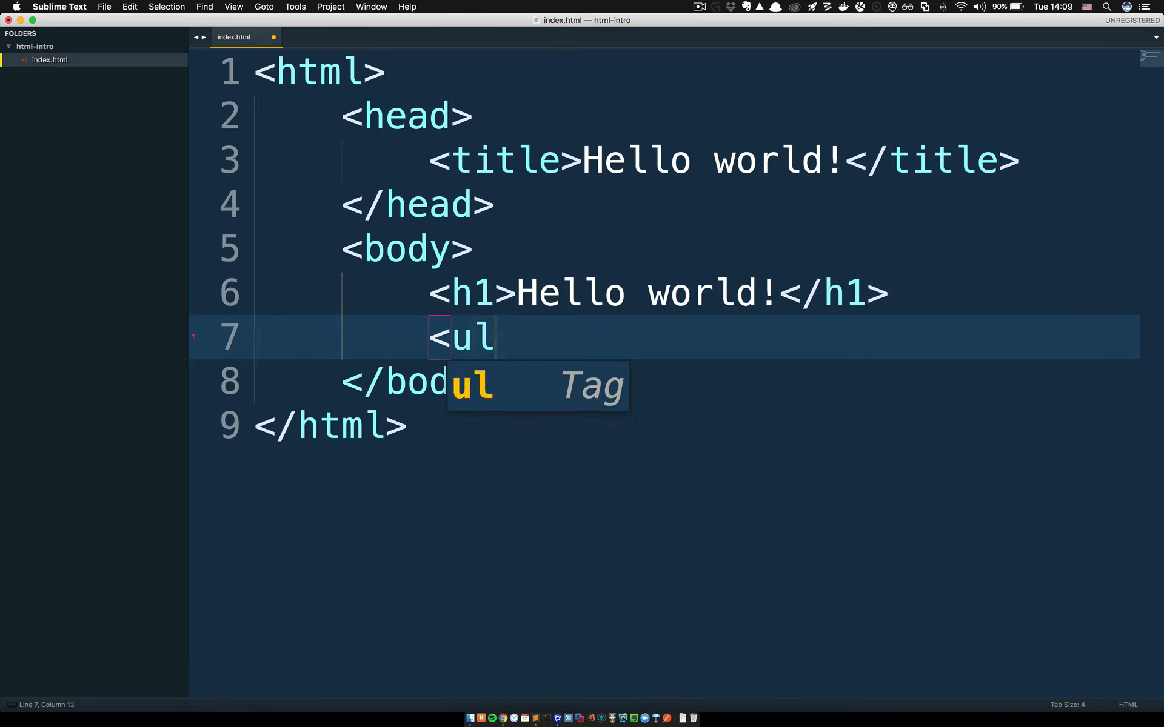
key("Tab")
key("Return")
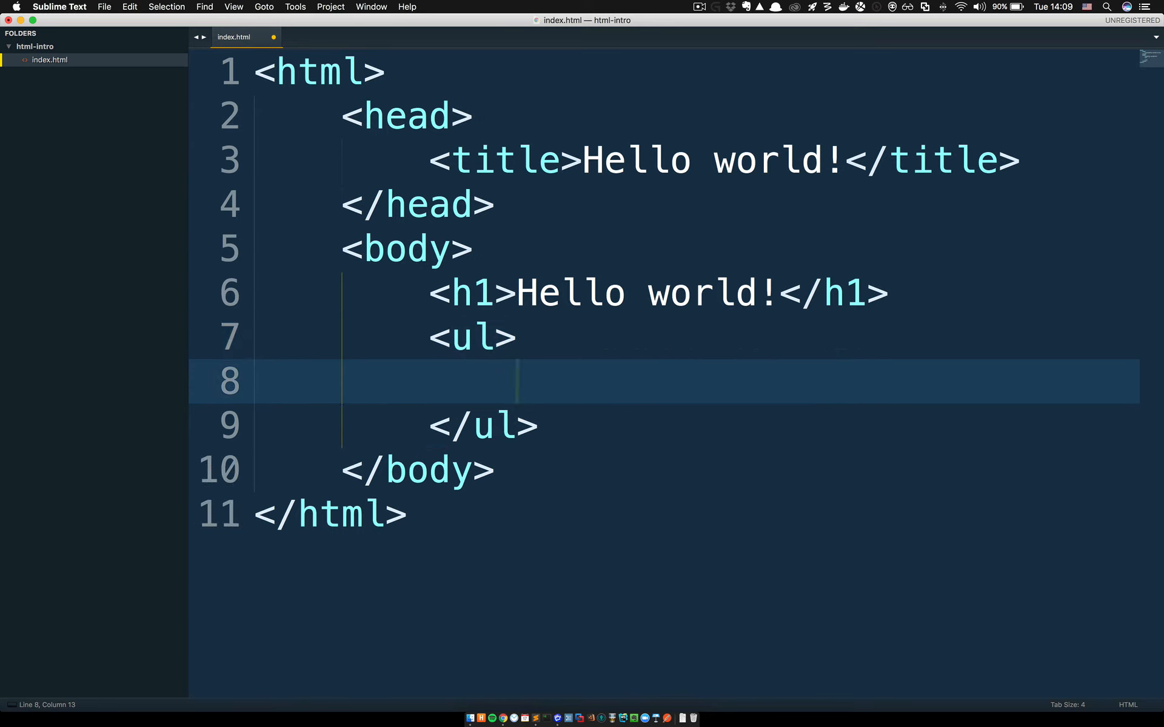
type("<li")
key("Tab")
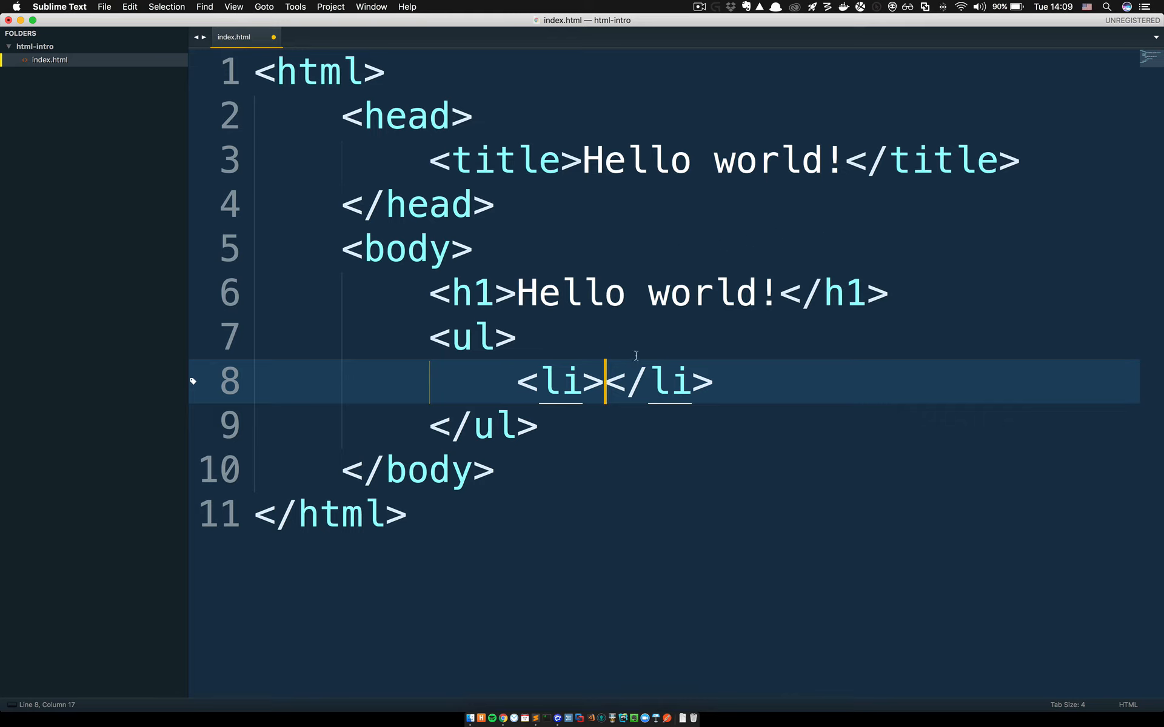
type("First item")
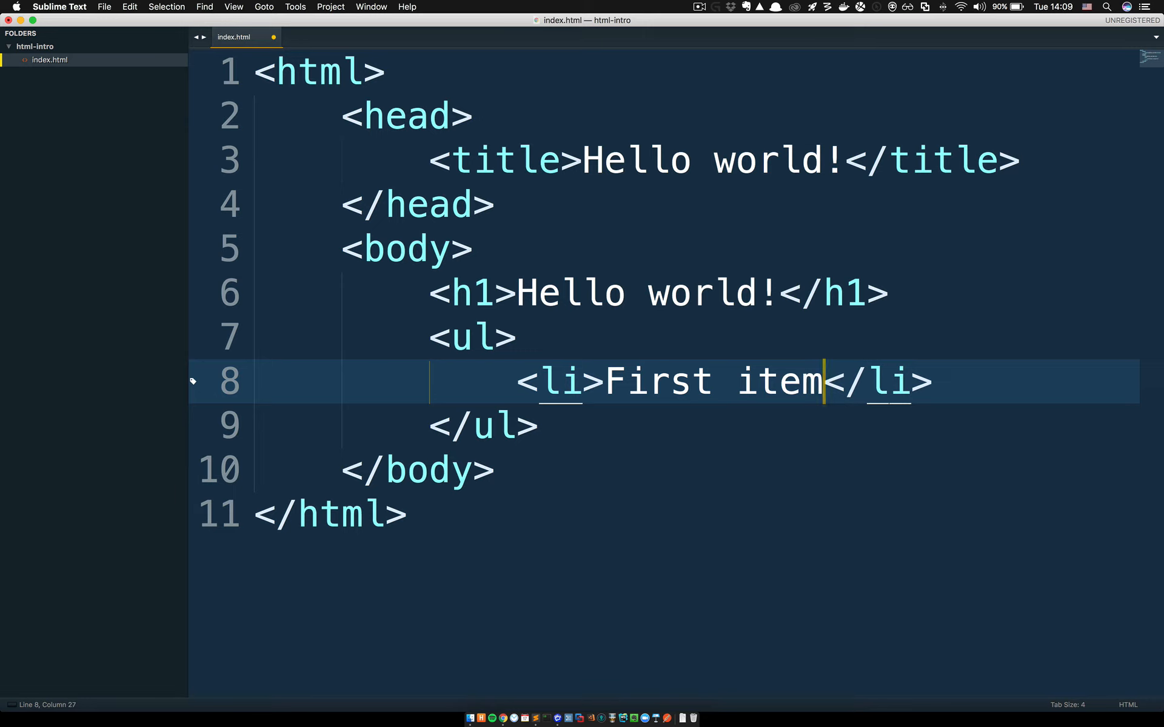
key("Right")
key("Right")
key("Right")
key("Right")
key("Right")
key("Return")
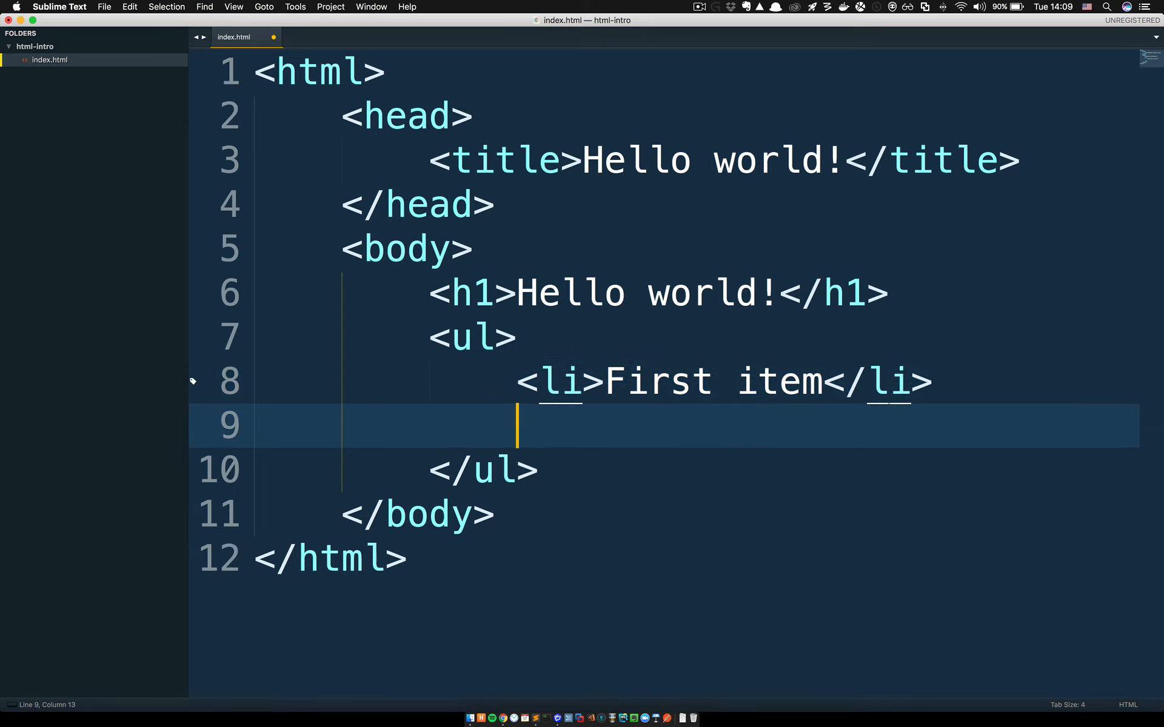
type("<li>")
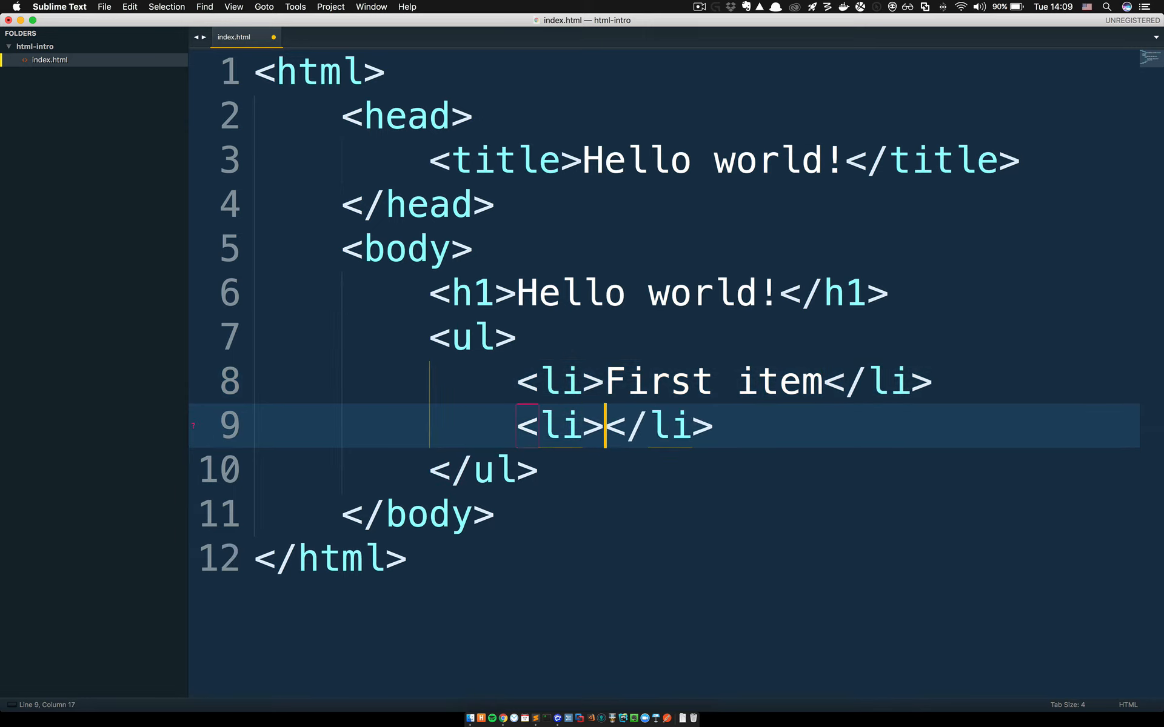
type("Second item")
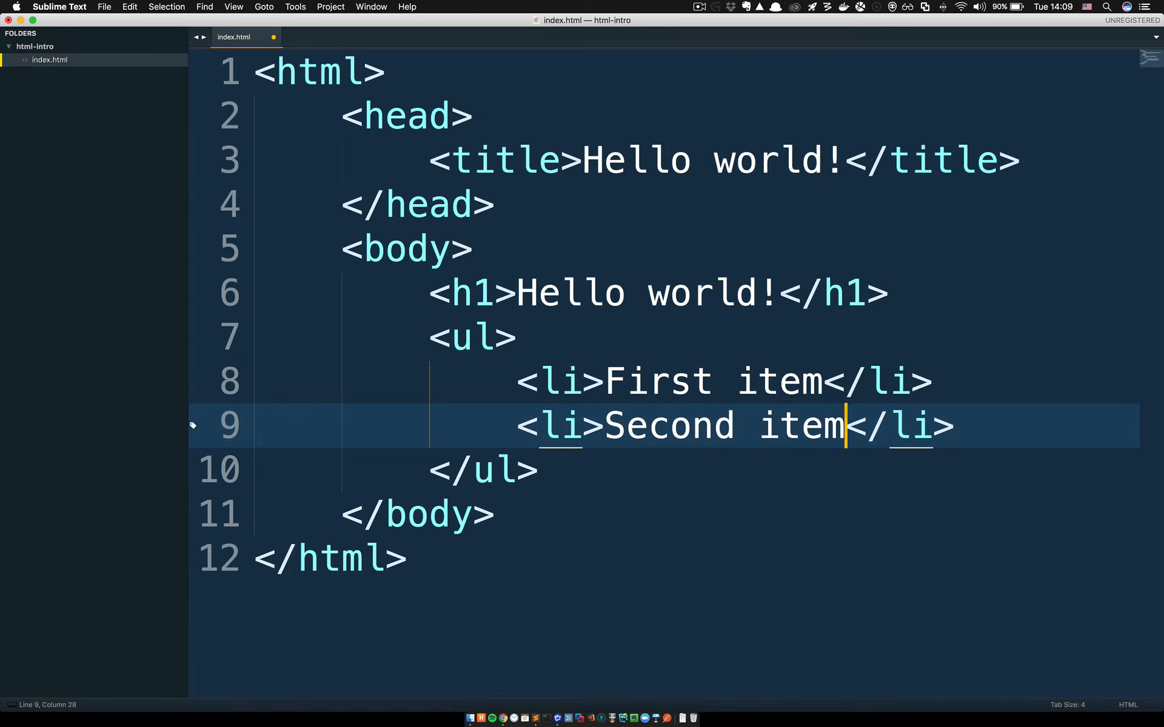
key("super+s")
Switch to Chrome to preview the heading above the two bulleted list items.
key("super+Tab")
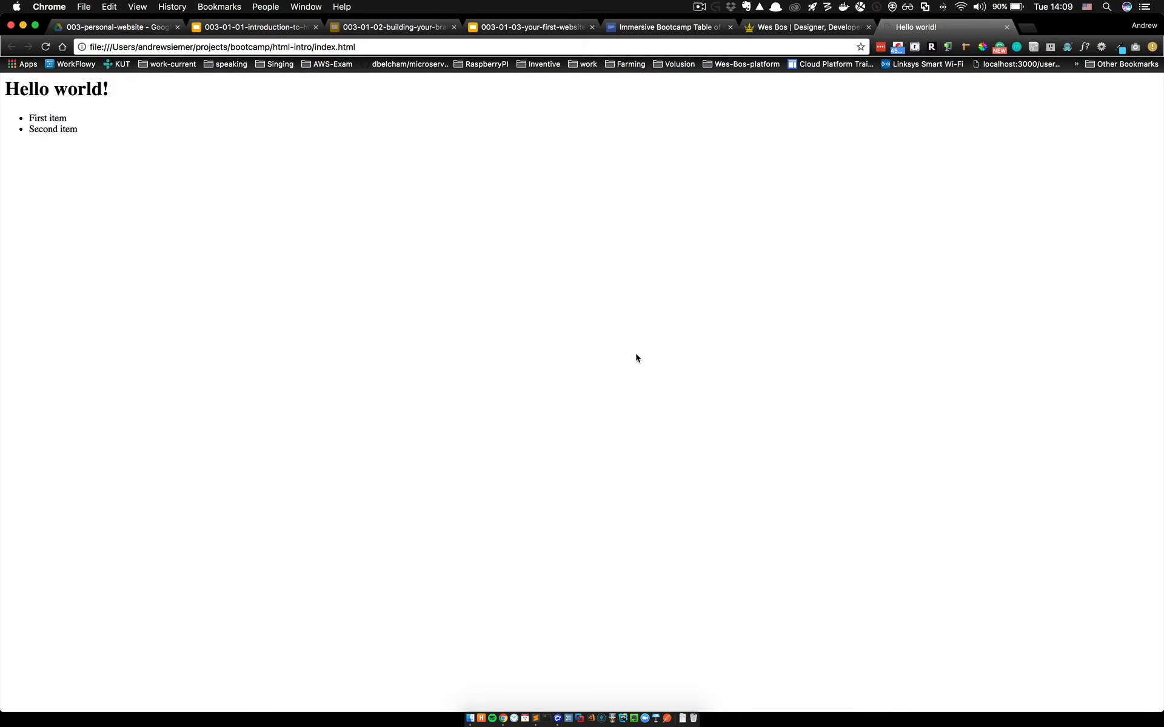